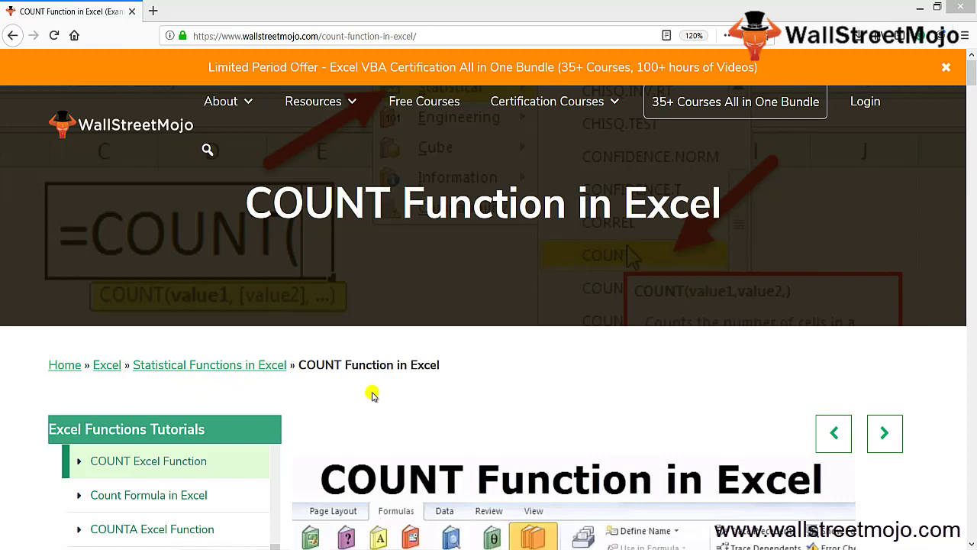
scroll(373, 393, down, 2)
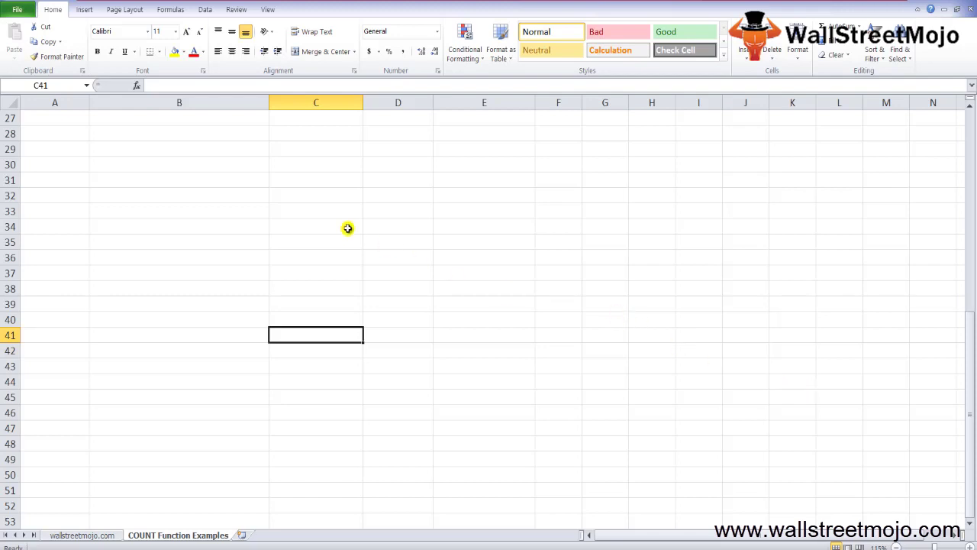
Enter the text "Statistical function" in cell B29 and "Integer" in cell B30.
click(122, 149)
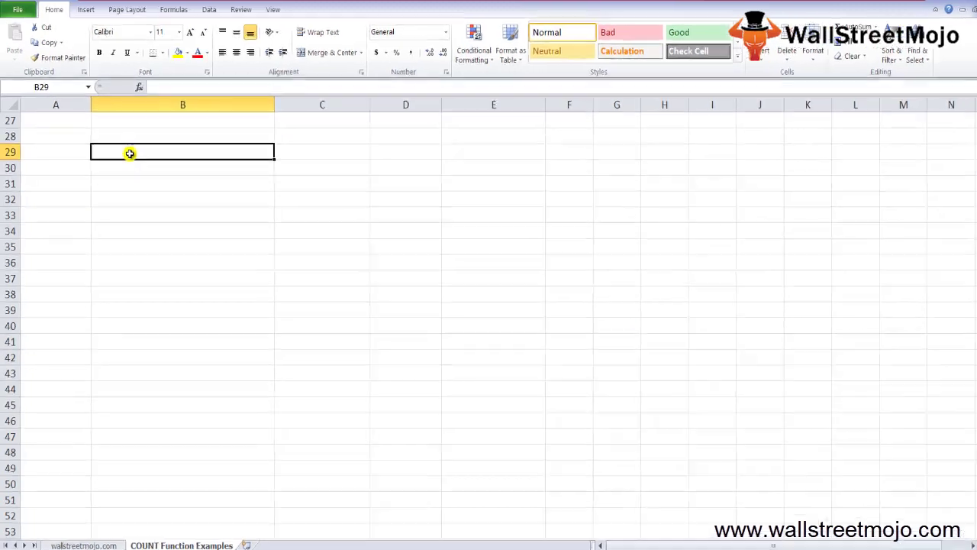
text(Statis)
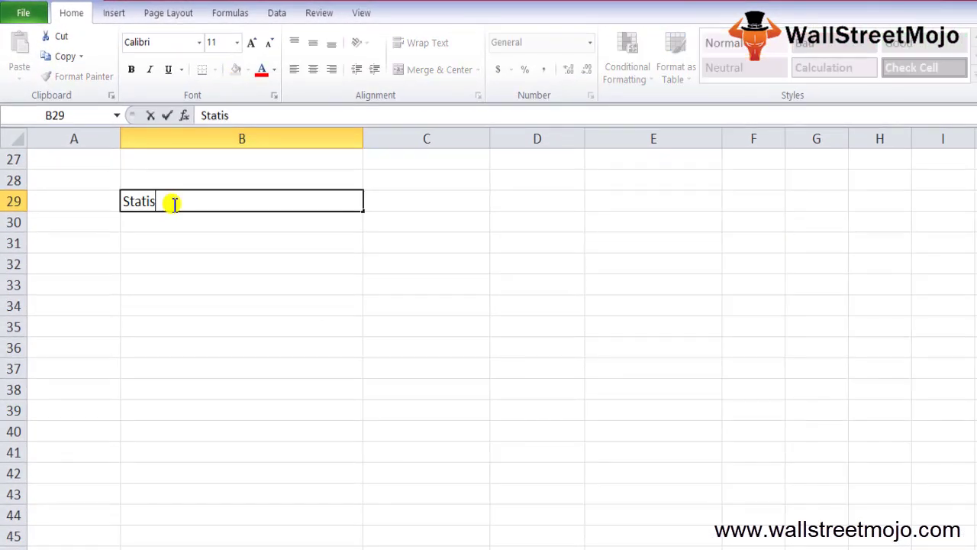
text(tical functin)
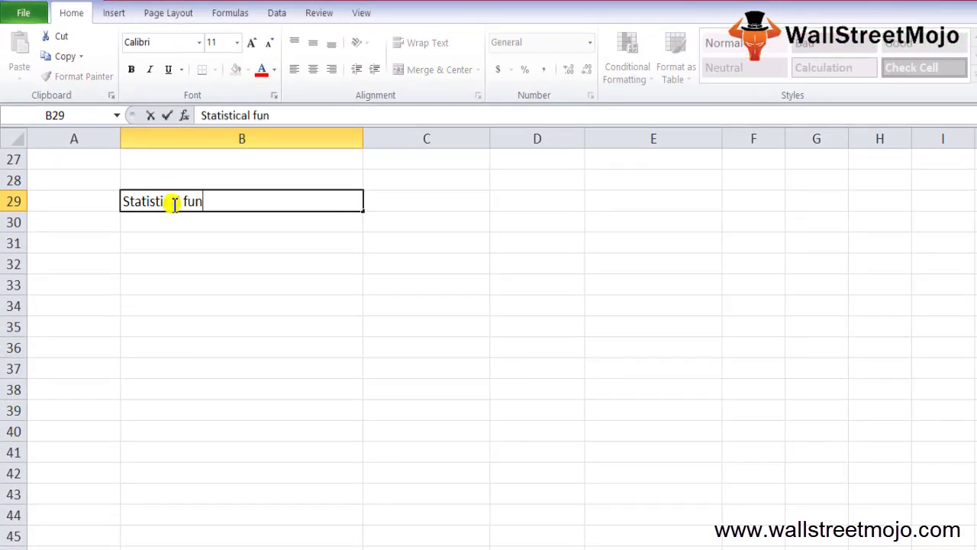
key(BackSpace)
text(on)
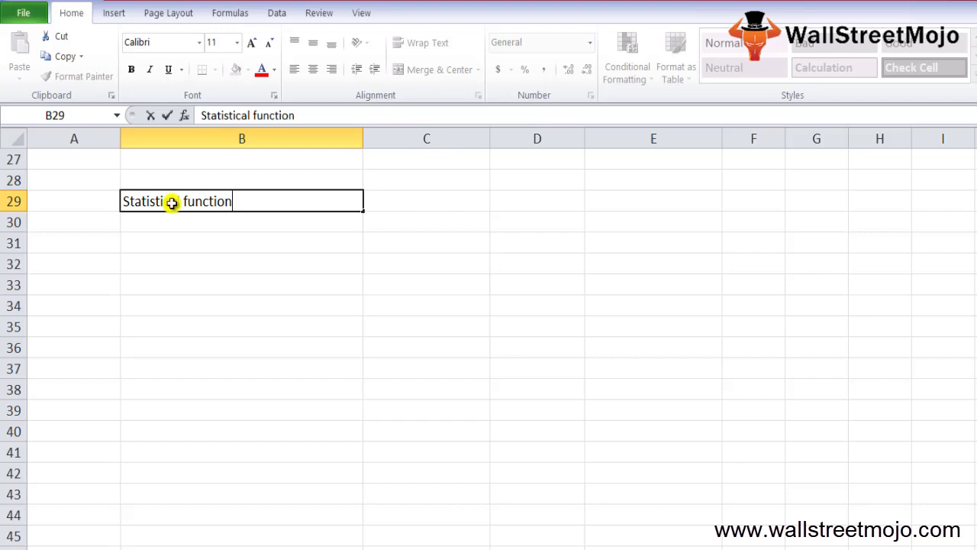
key(Return)
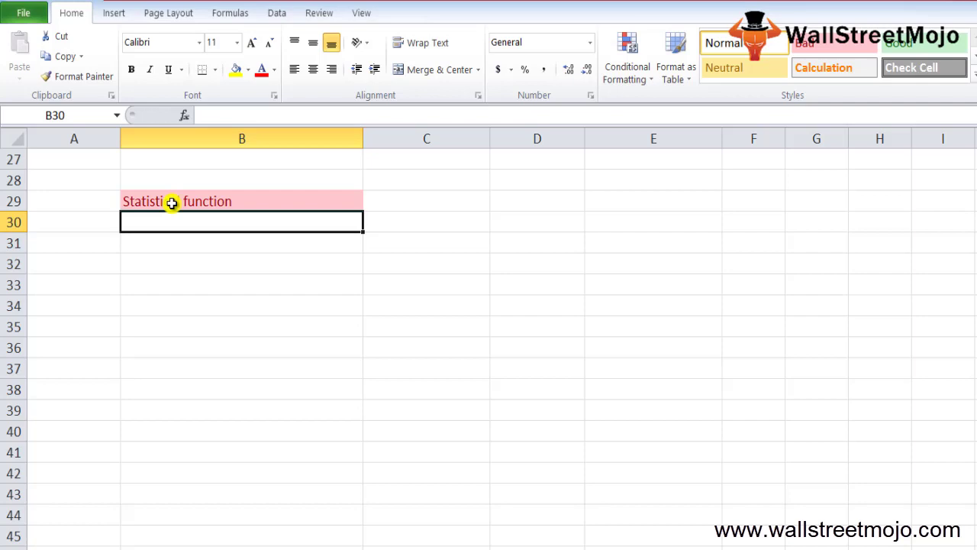
text(Integer)
key(Return)
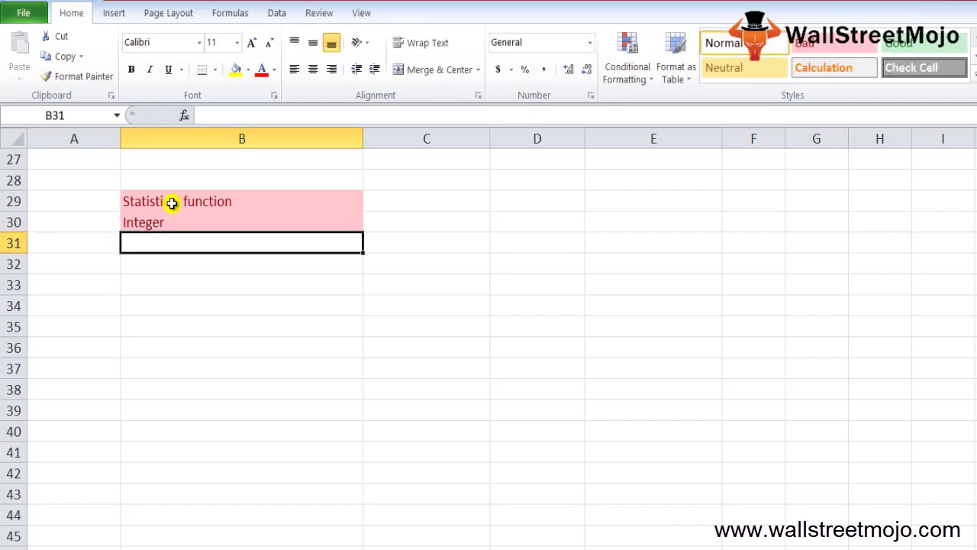
key(Right)
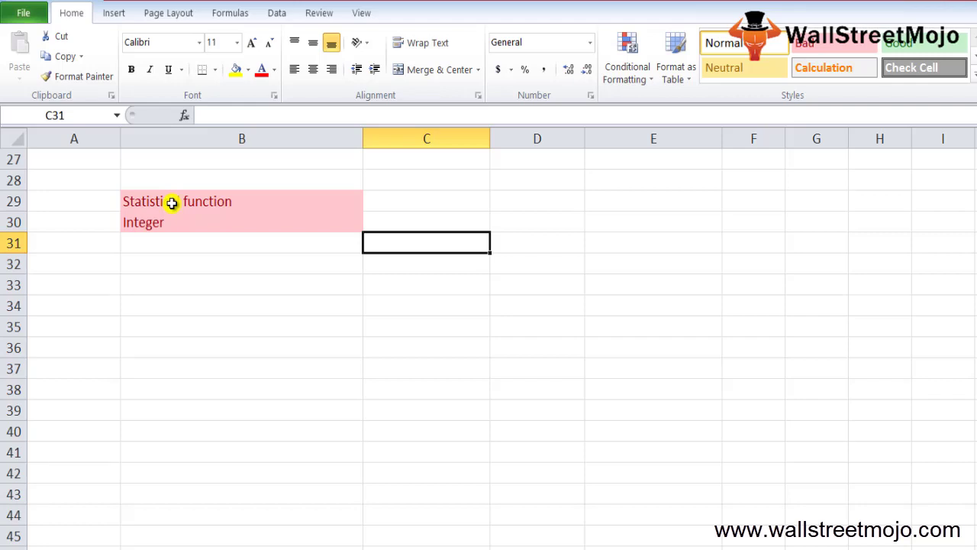
text(=count)
key(Tab)
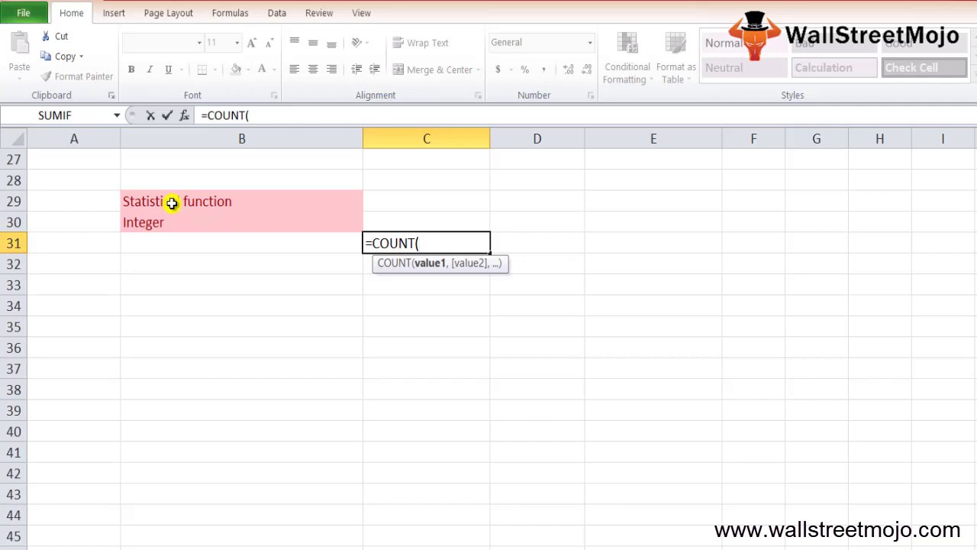
key(Escape)
text(=date)
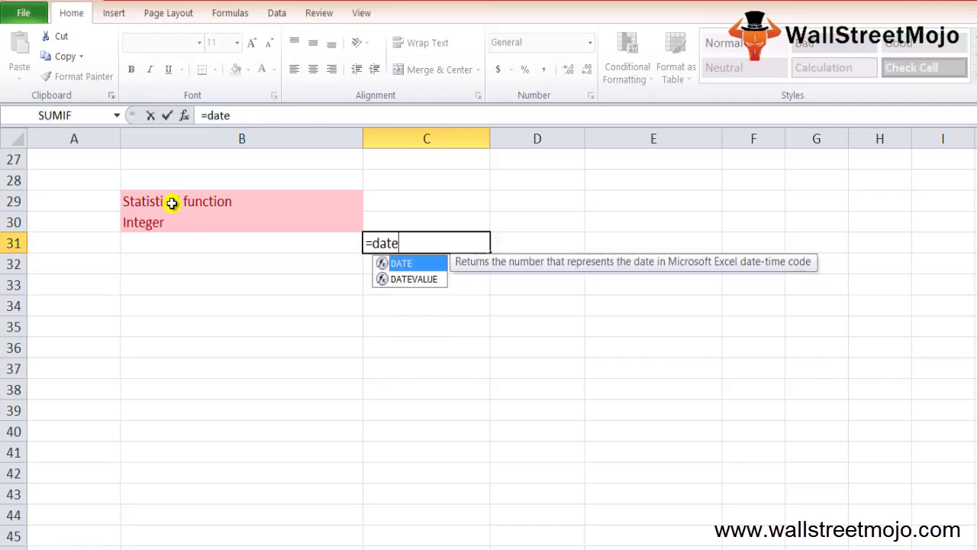
key(Tab)
key(Escape)
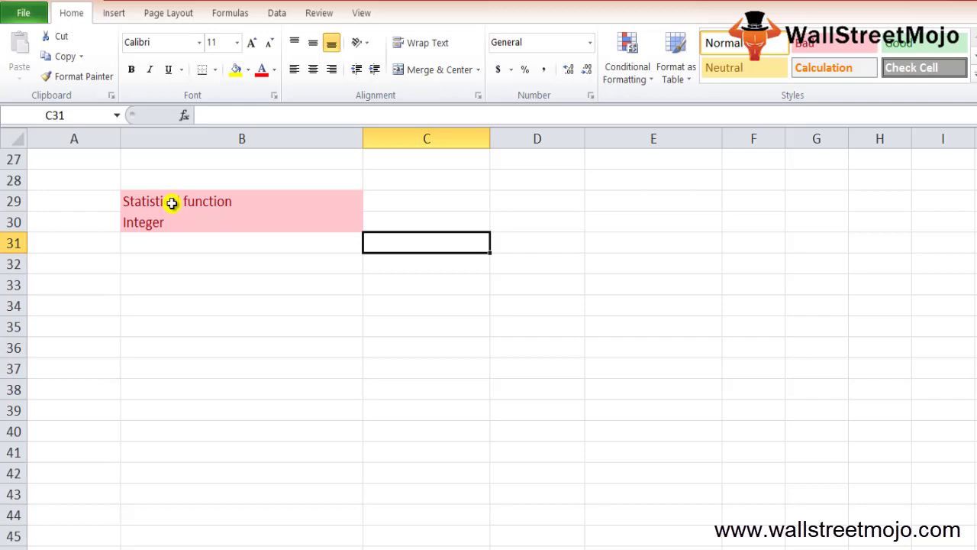
text(=count)
key(Tab)
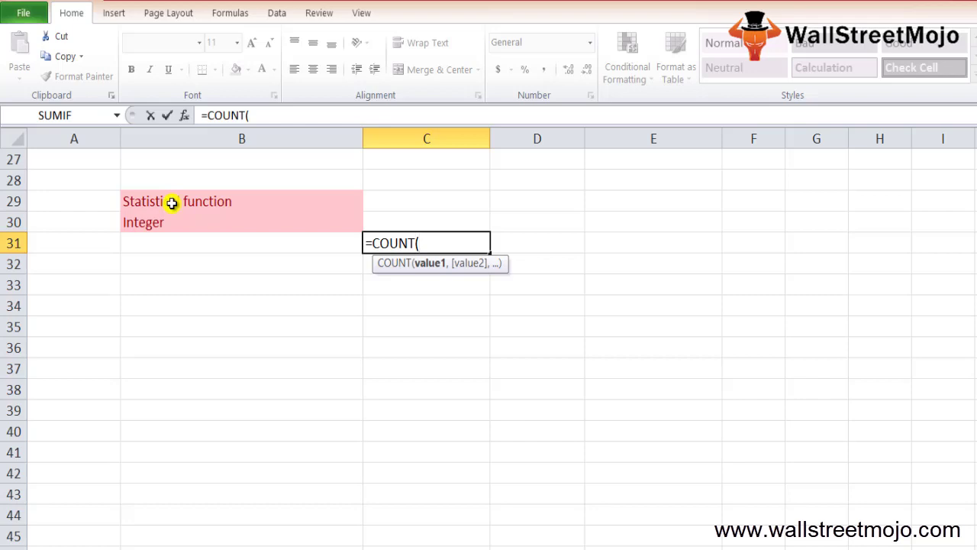
click(172, 203)
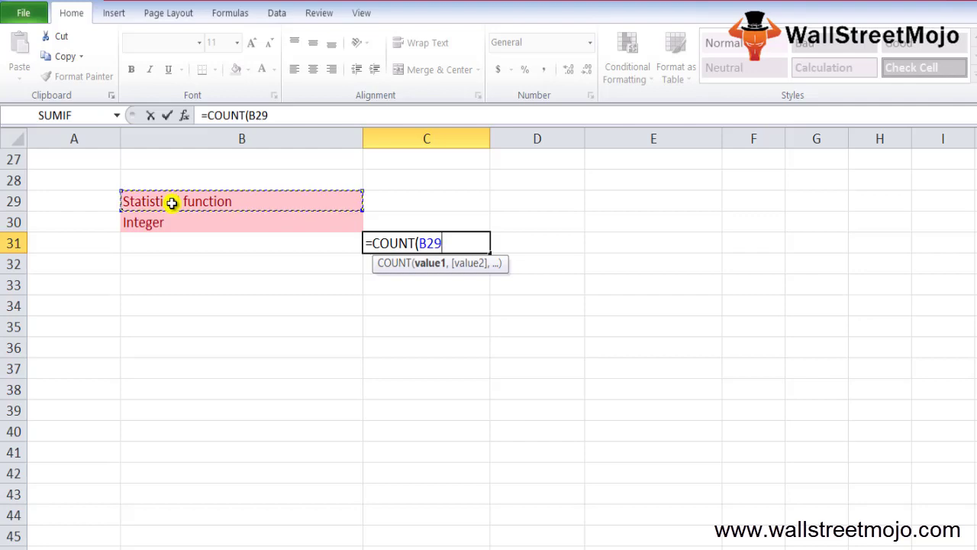
key(Return)
Enter the text "How to use count function in excel ?" in cell C32.
text(Ho)
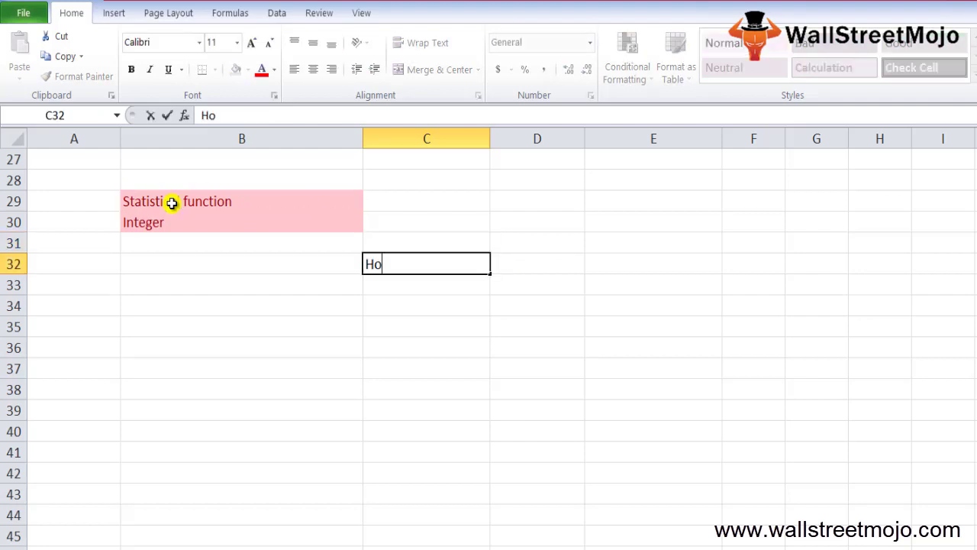
text(w to use count funci)
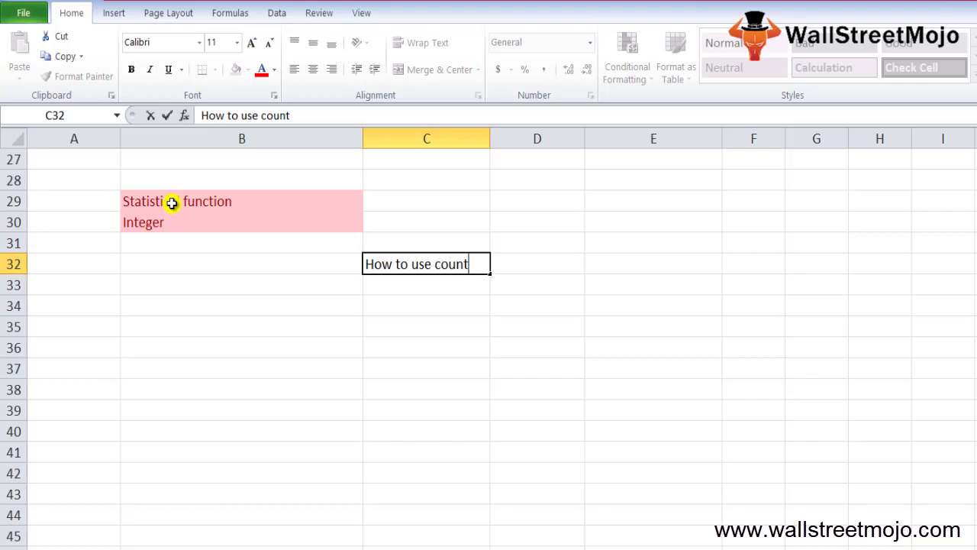
key(BackSpace)
text(tio)
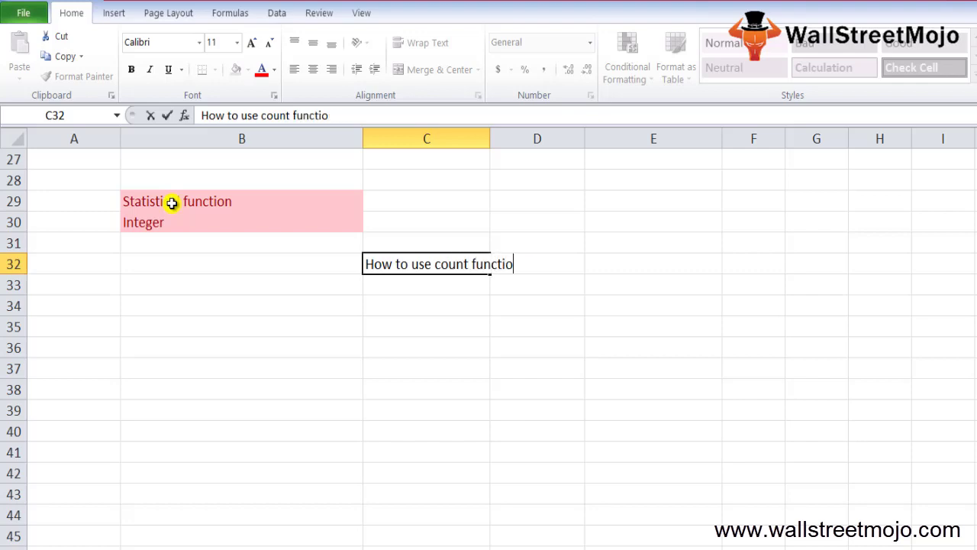
text(n in excel ?)
key(Return)
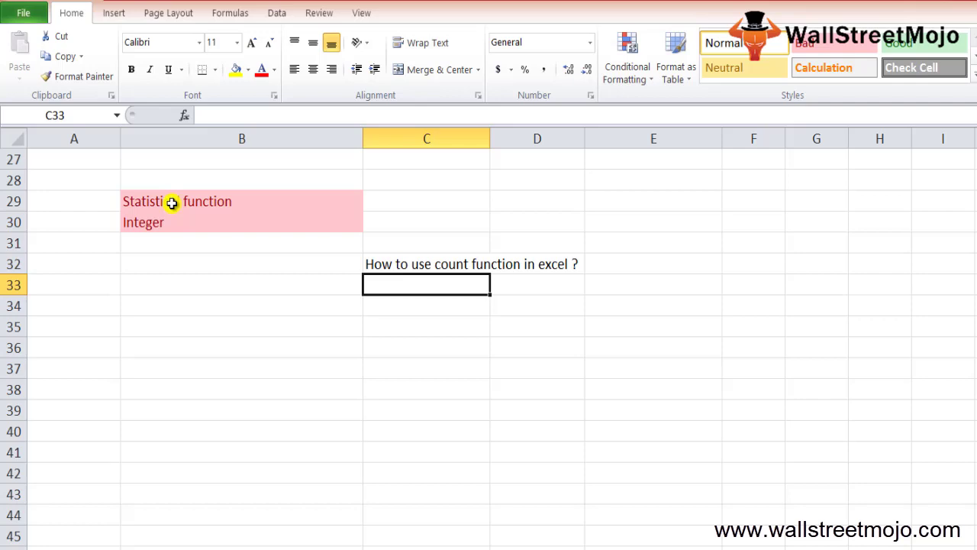
key(Down)
key(Down)
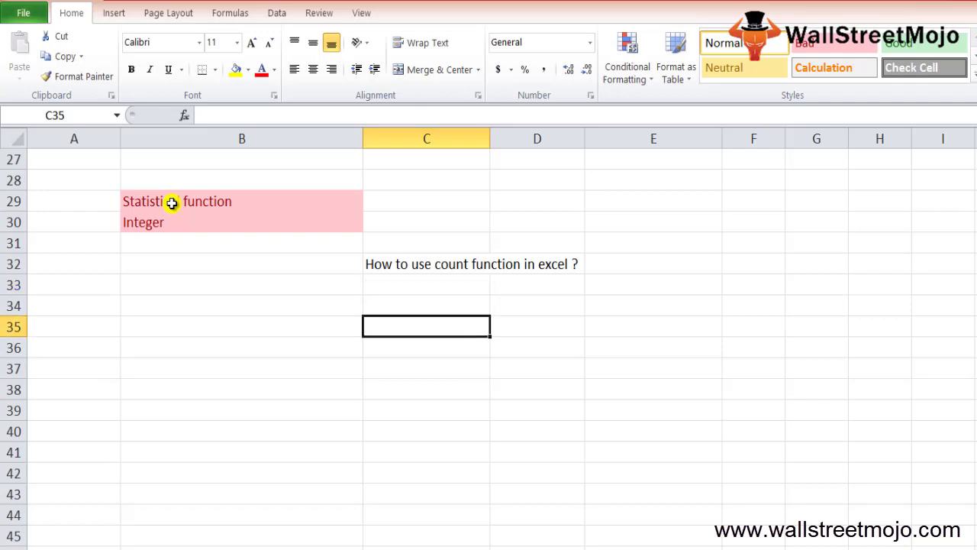
key(Down)
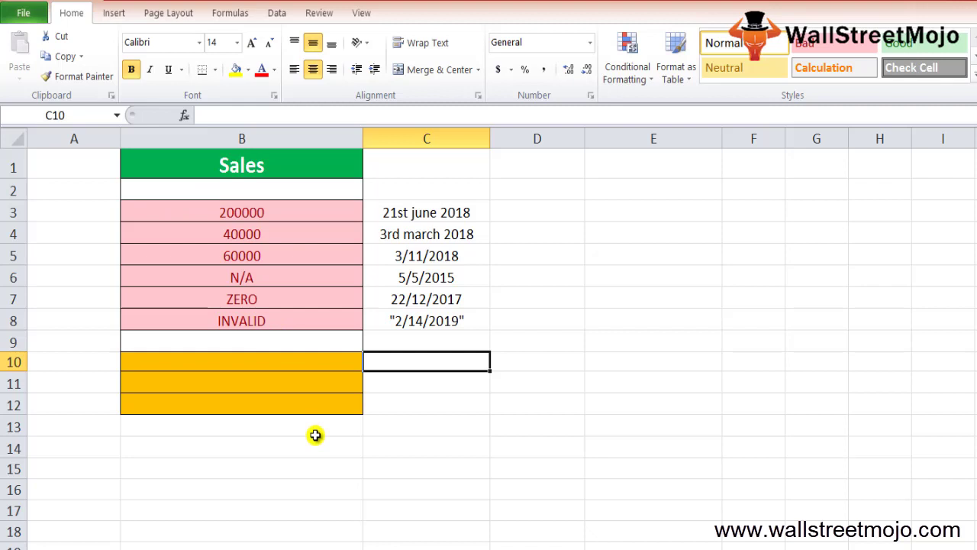
Examine the Sales entries in B3:B8 and the date entries beside them in column C.
click(257, 205)
key(Down)
key(Down)
key(Down)
key(Down)
key(Up)
key(Up)
key(Up)
key(Right)
key(Up)
key(Down)
key(Down)
key(Down)
key(Down)
key(Down)
key(Left)
key(Down)
key(Down)
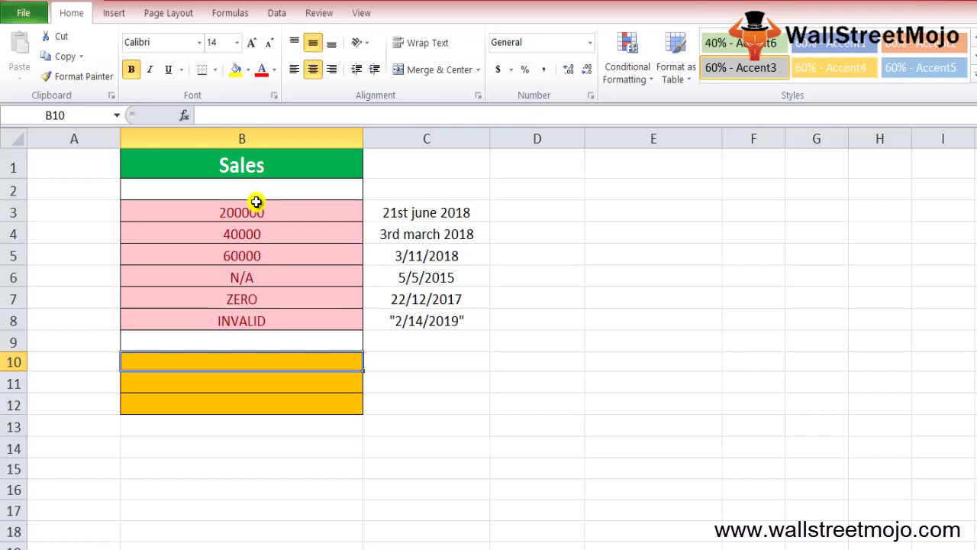
key(Up)
key(Up)
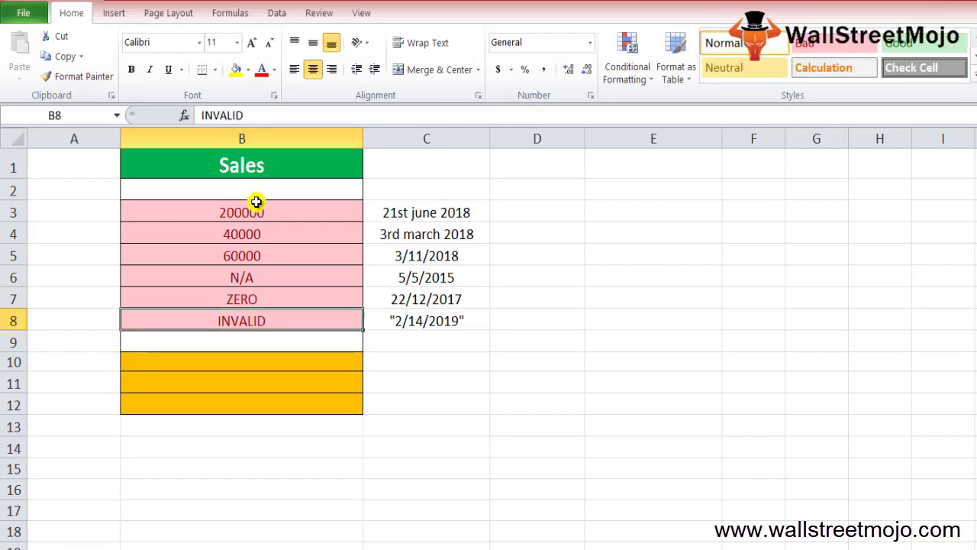
key(shift+Up)
key(shift+Up)
key(shift+Up)
key(shift+Up)
key(shift+Up)
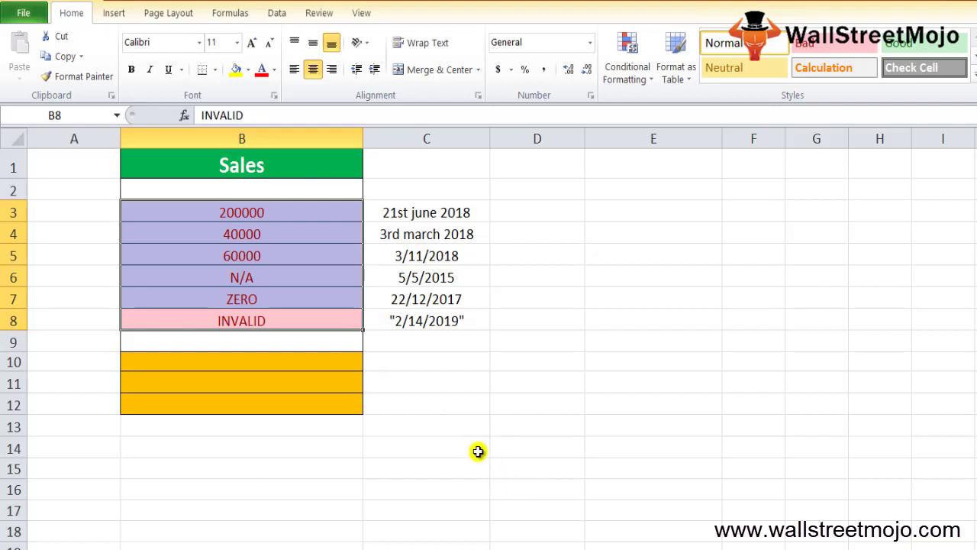
Enter the formula =COUNT(B3:B8) in cell B10 to count the numeric Sales entries.
click(298, 366)
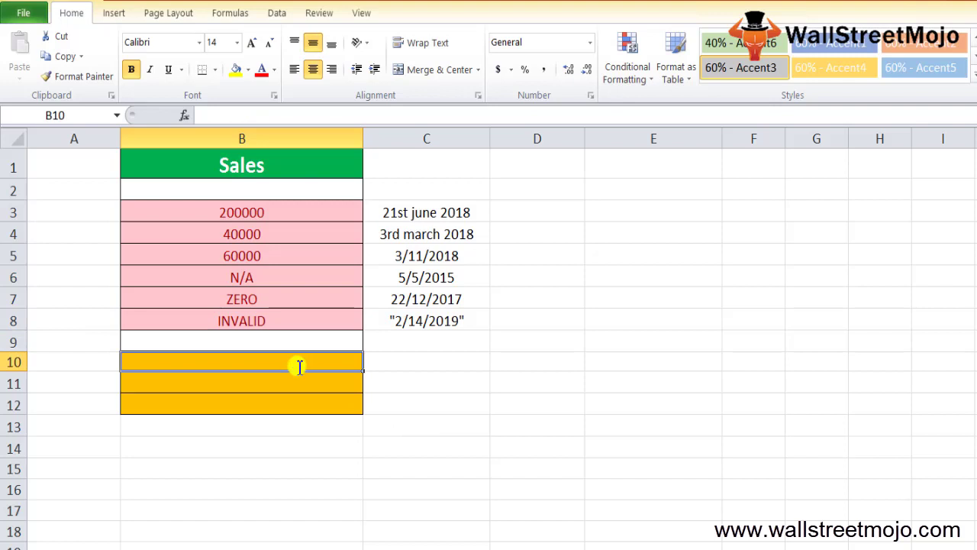
text(=count)
key(Tab)
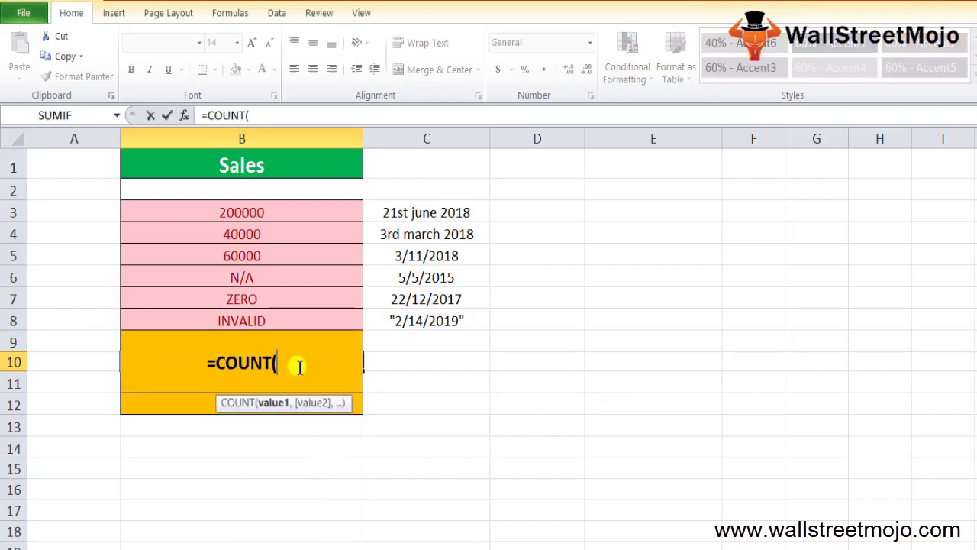
key(Up)
key(Up)
key(Up)
key(Up)
key(Up)
key(Up)
key(shift+Down)
key(shift+Down)
key(shift+Down)
key(shift+Down)
key(shift+Down)
text())
key(Return)
click(297, 364)
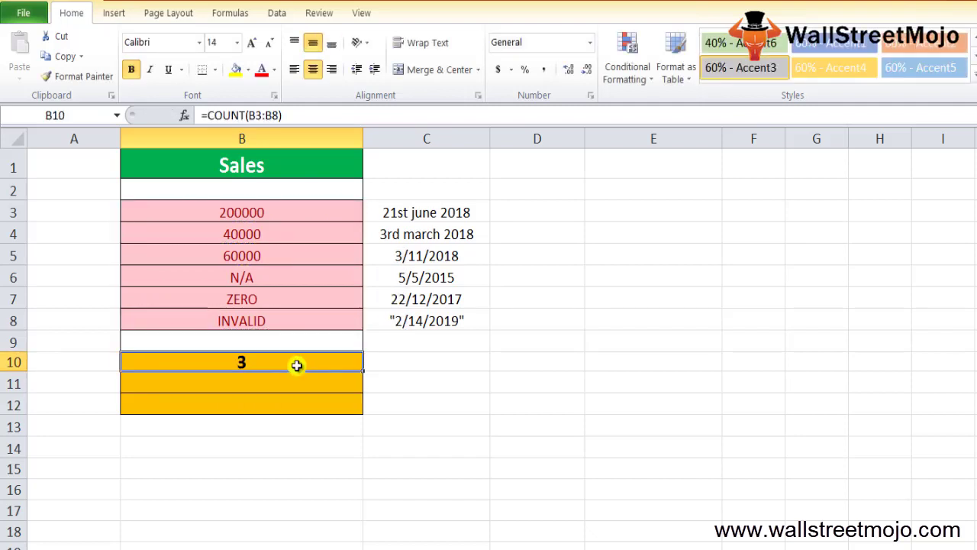
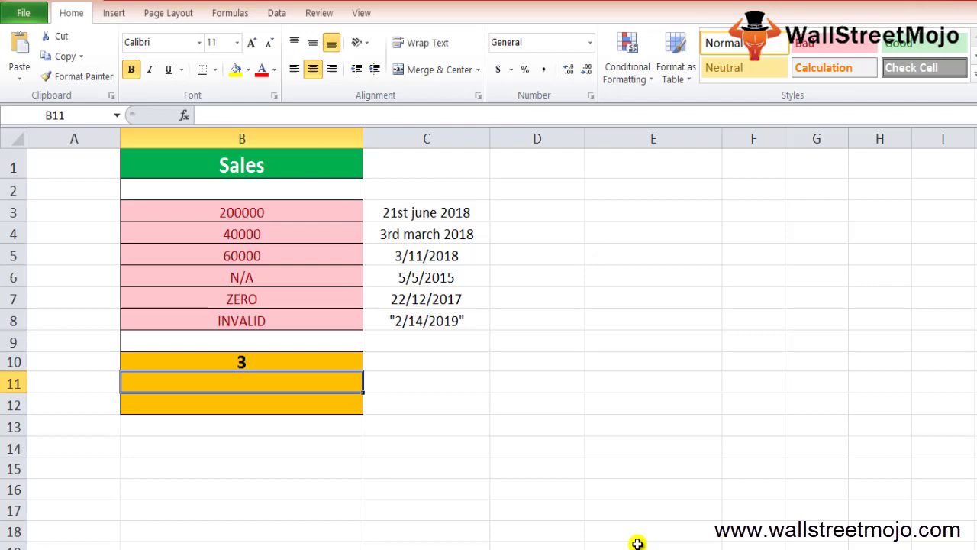
Enter the formula =COUNTA("1","2") in cell B11 to count the two quoted text values.
text(=c)
key(BackSpace)
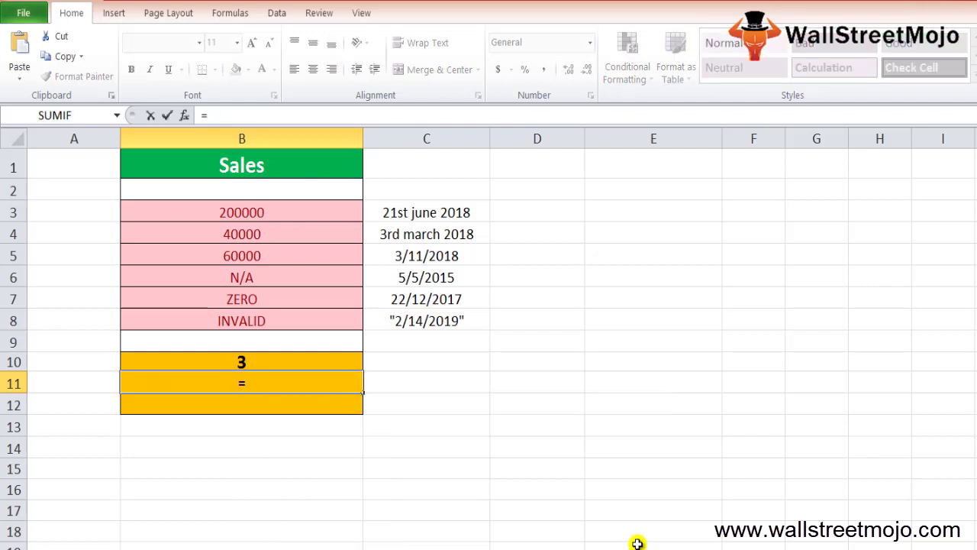
text(count)
key(Down)
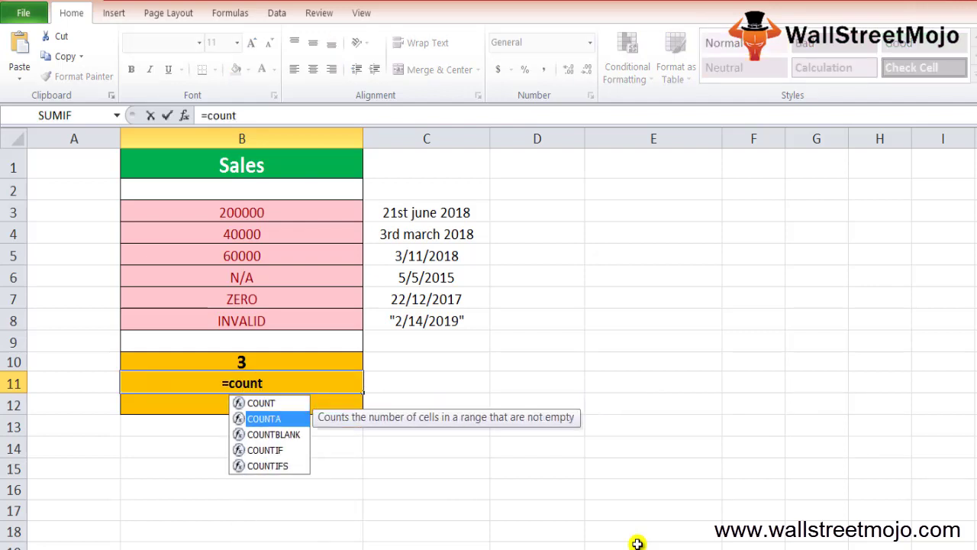
key(Tab)
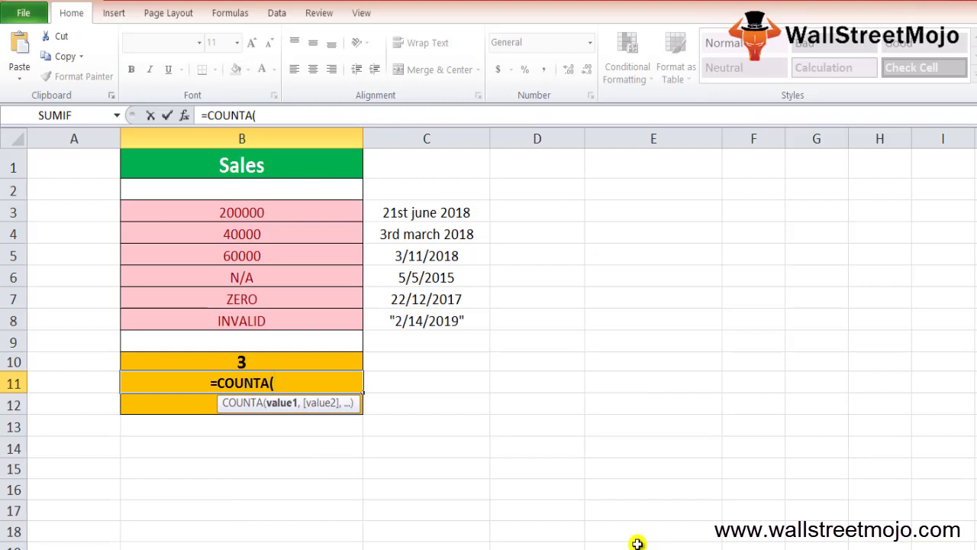
text("1)
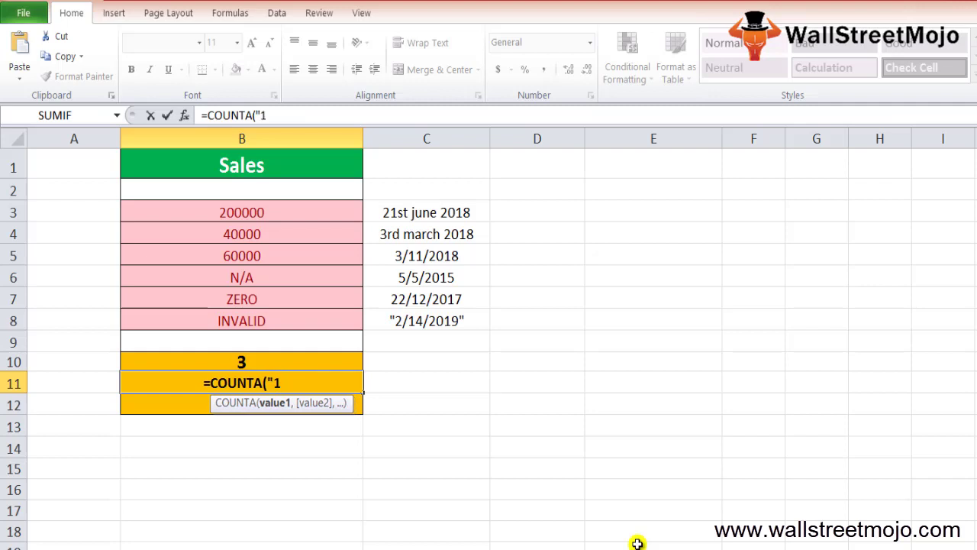
text(")
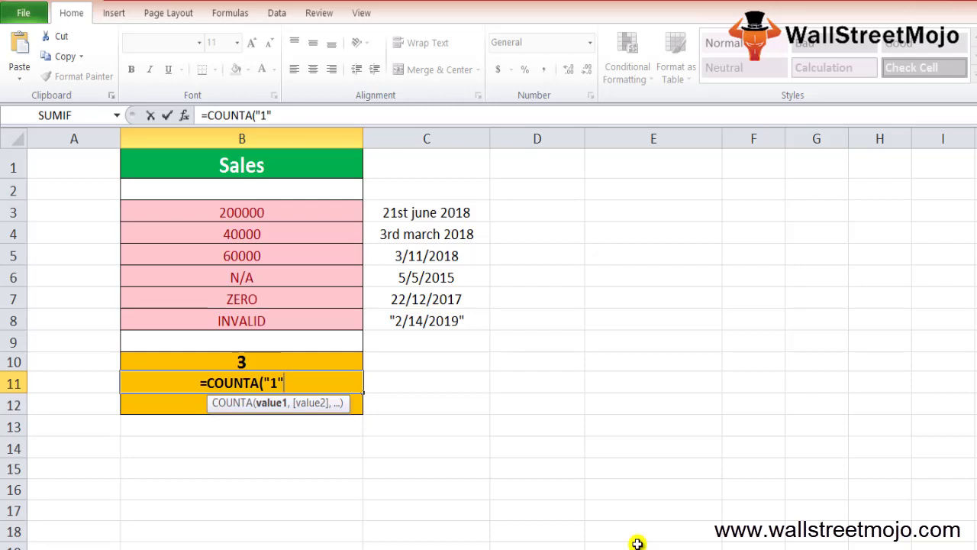
text(,2)
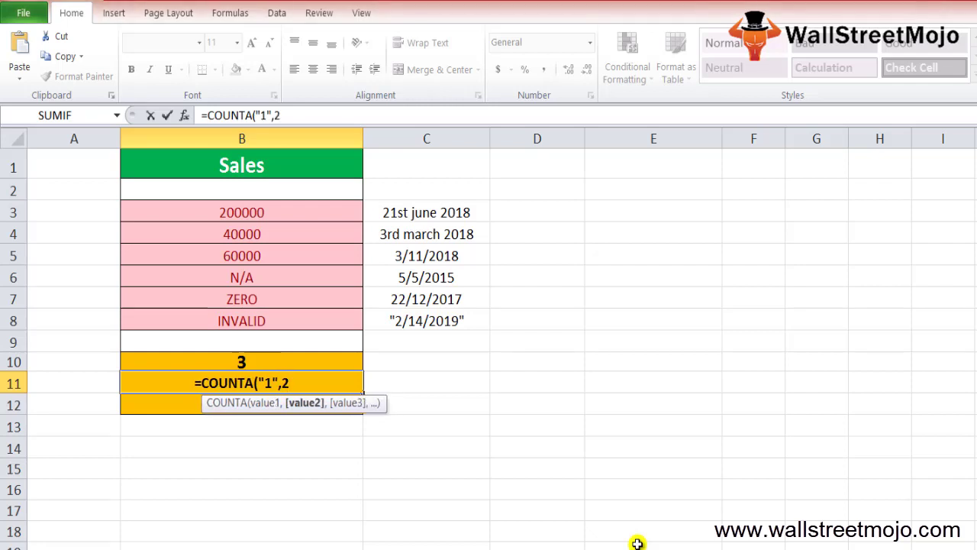
key(BackSpace)
text("2")
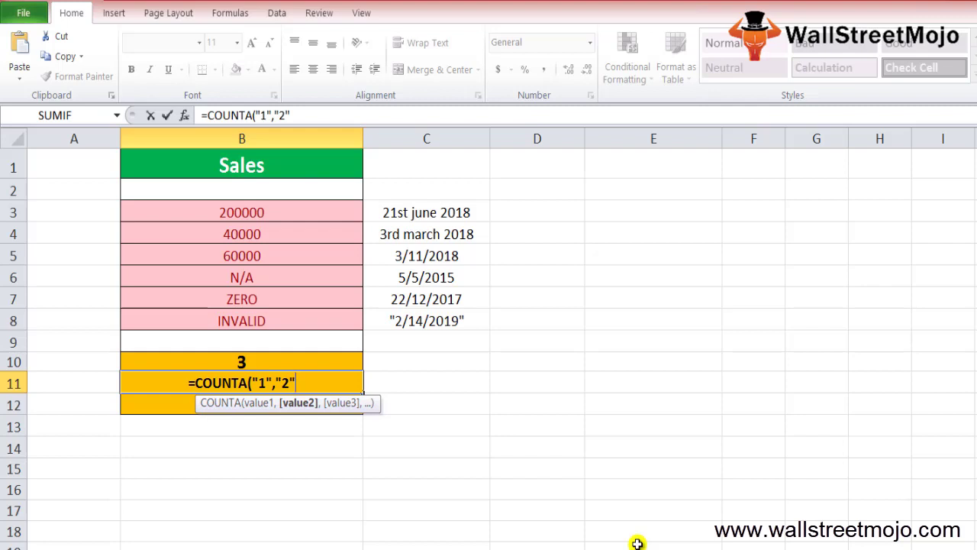
text())
key(ctrl+Return)
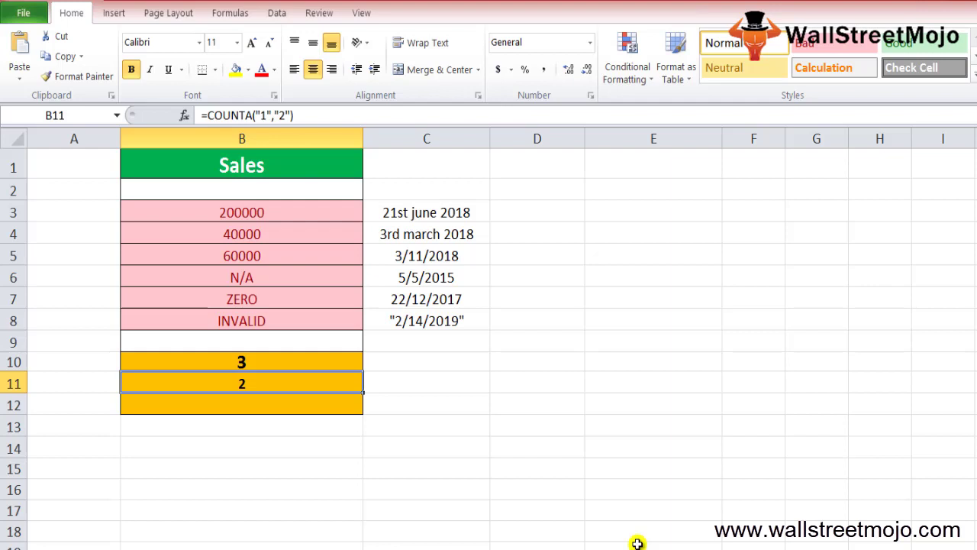
key(Down)
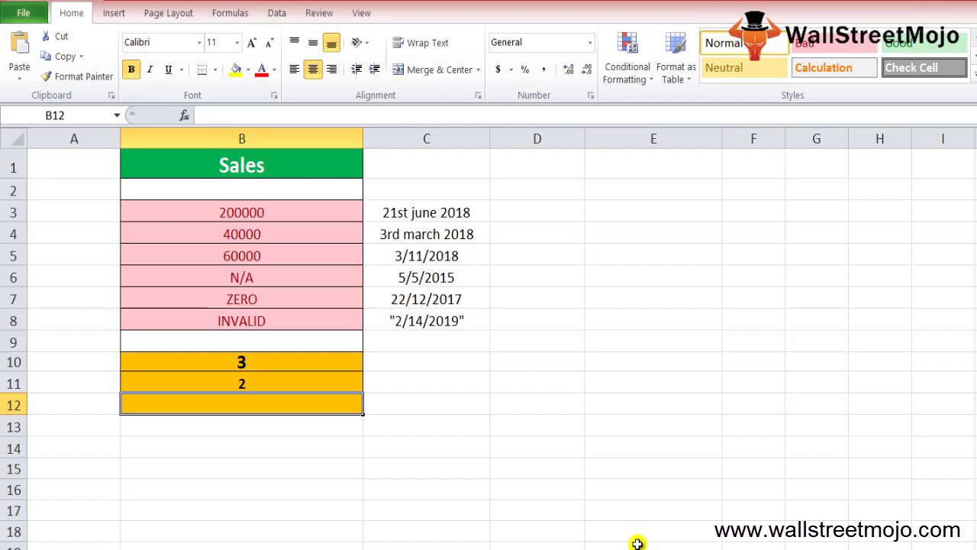
Enter the formula =COUNT(C3:C8) in cell B12 to count the valid date entries.
text(=coun)
key(Tab)
key(Up)
key(Up)
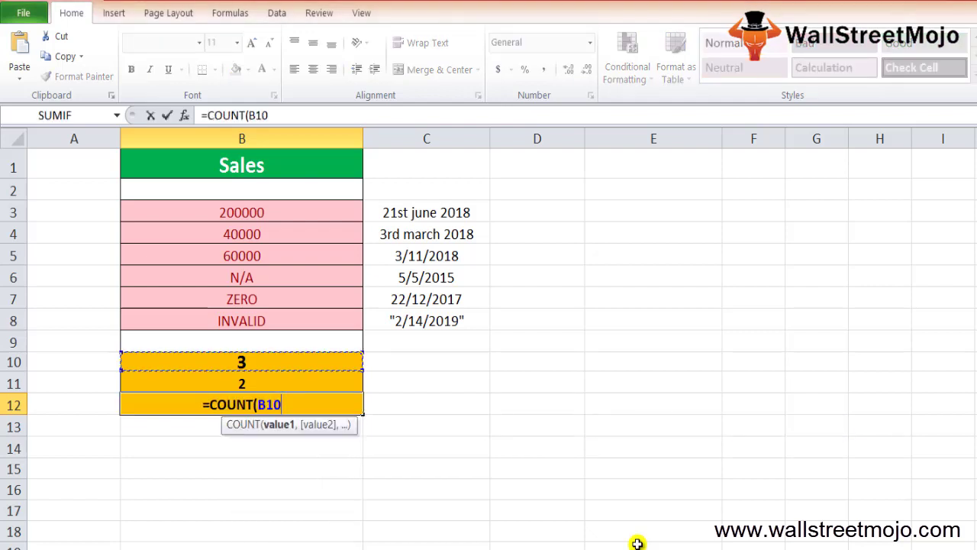
key(Right)
key(Up)
key(Up)
key(Up)
key(Up)
key(Up)
key(Up)
key(Up)
key(shift+Down)
key(shift+Down)
key(shift+Down)
key(shift+Down)
key(shift+Down)
text())
key(Return)
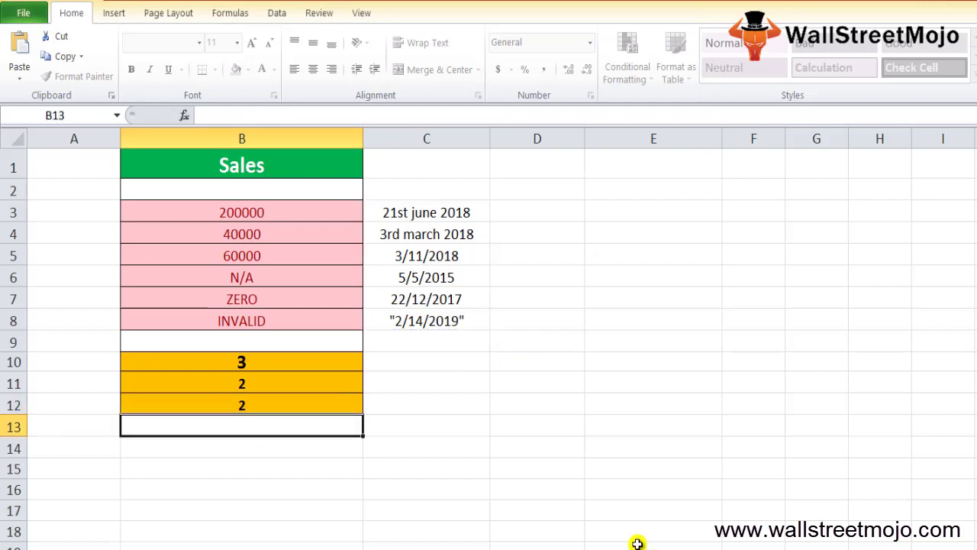
key(Up)
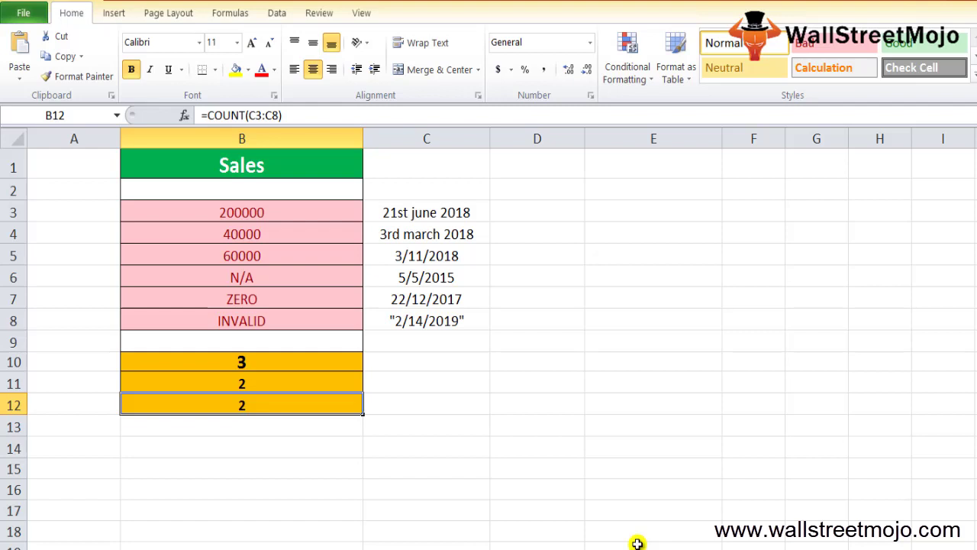
Examine the date entries in C3:C8, including the individual entry in C6.
key(Up)
key(Up)
key(Up)
key(Up)
key(Up)
key(Up)
key(Right)
key(Right)
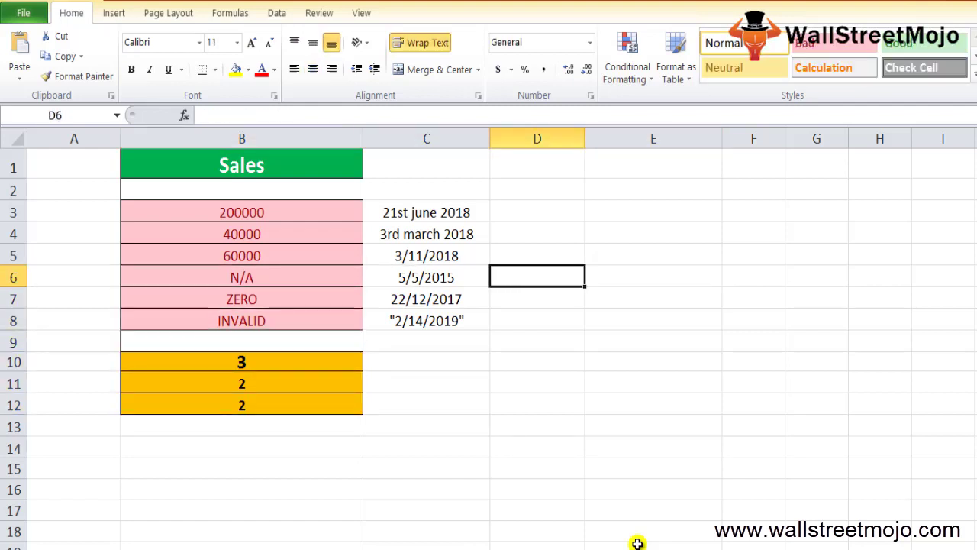
key(Left)
key(Down)
key(Down)
key(shift+Up)
key(shift+Up)
key(shift+Up)
key(shift+Up)
key(shift+Up)
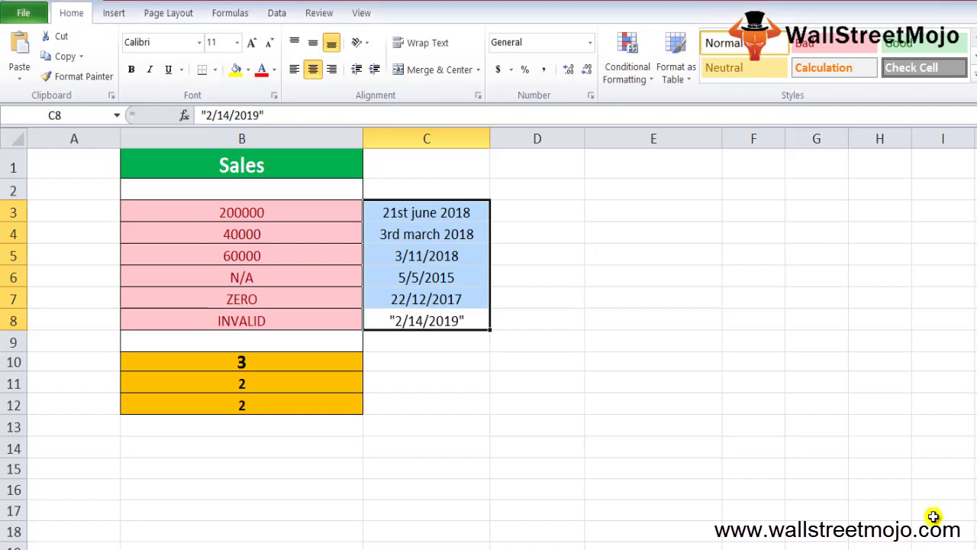
key(Left)
key(Right)
key(Up)
key(Up)
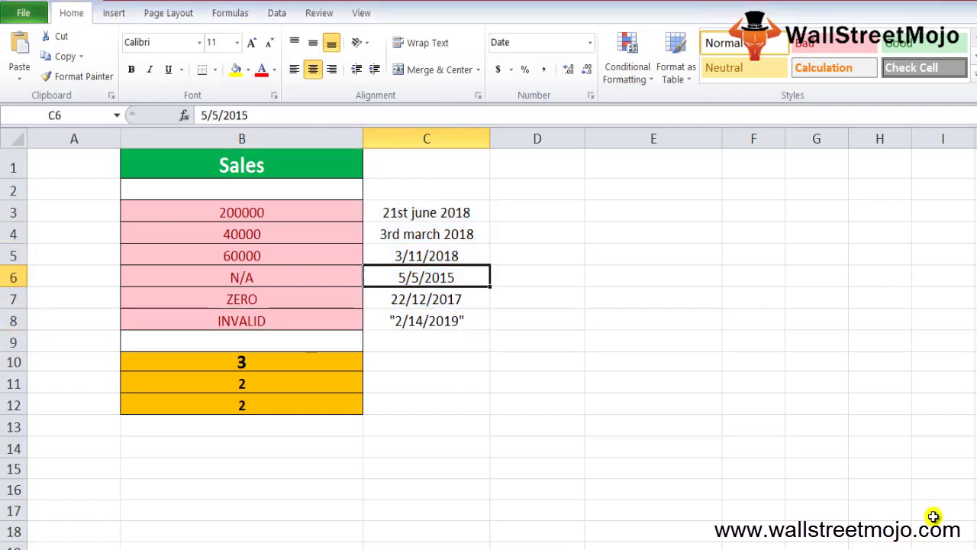
Review the COUNT formula in B10 and the quoted date entry in C8.
key(Down)
key(Down)
key(Down)
key(Down)
key(Down)
key(Left)
key(Up)
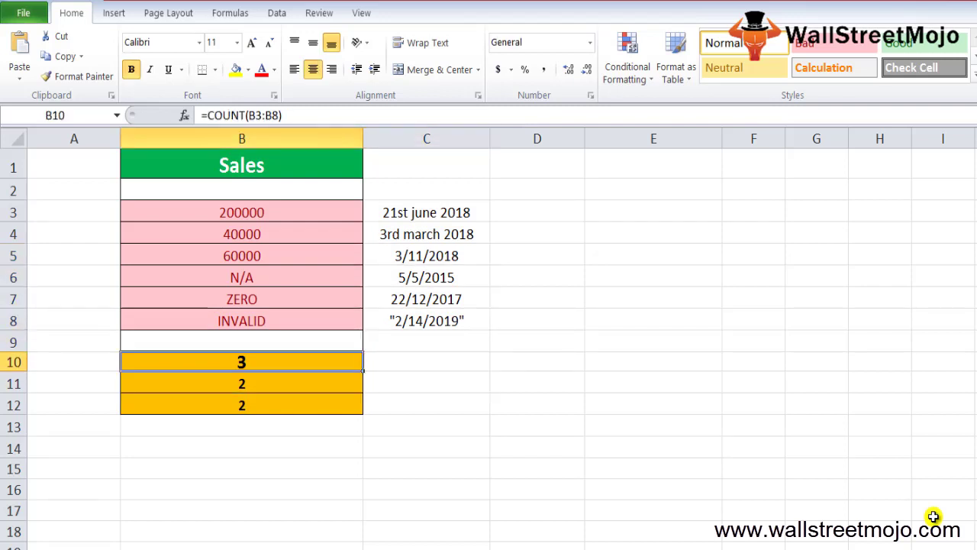
key(Down)
key(Right)
key(Up)
key(Up)
key(Up)
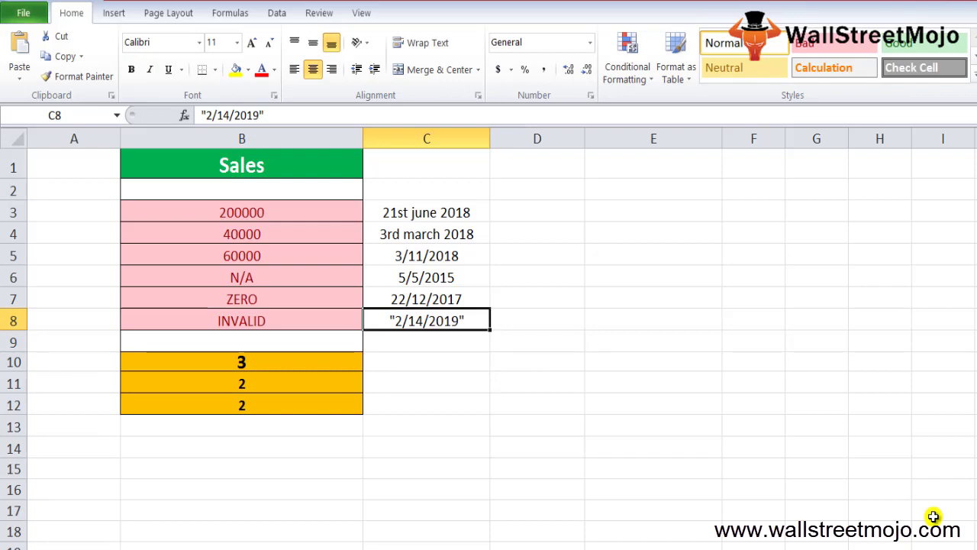
Enter the formula =COUNT(C3:C7,5) in cell C11 to count the dates plus one hardcoded number.
key(Down)
key(Down)
key(Down)
key(Down)
key(Up)
key(Up)
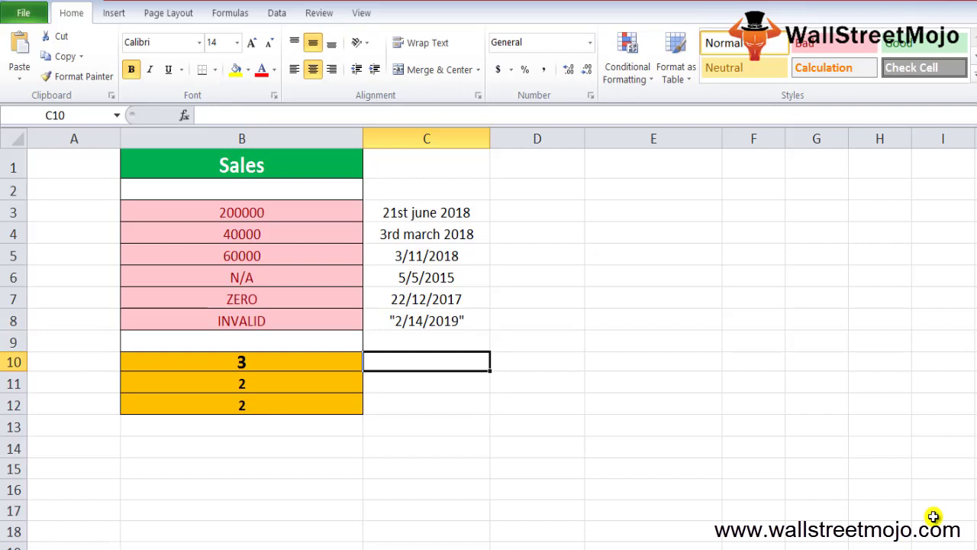
key(Down)
key(Up)
key(Down)
key(Down)
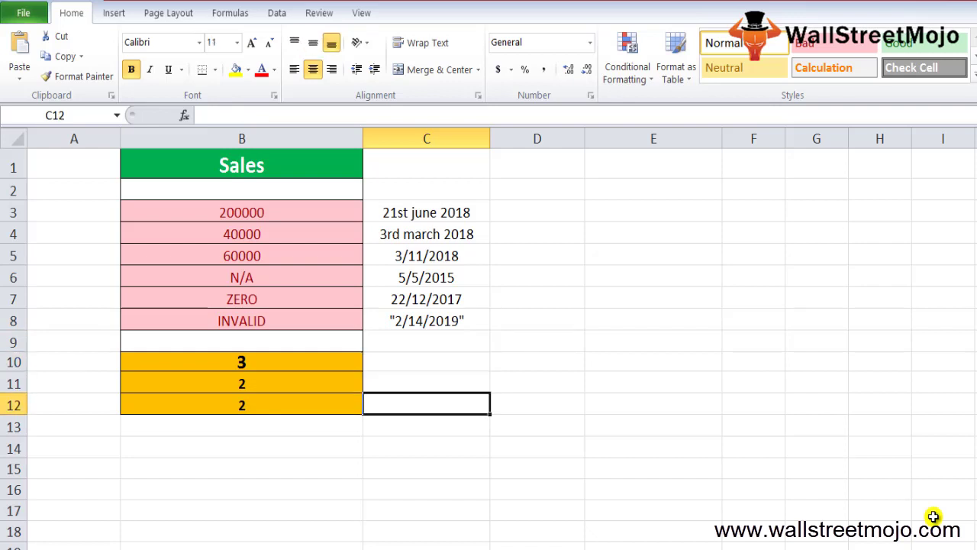
key(Up)
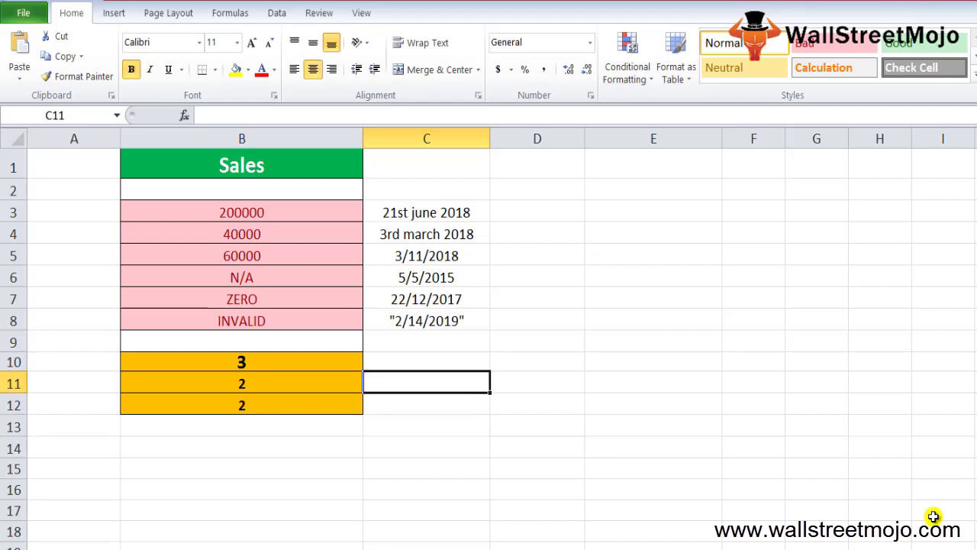
text(=coun)
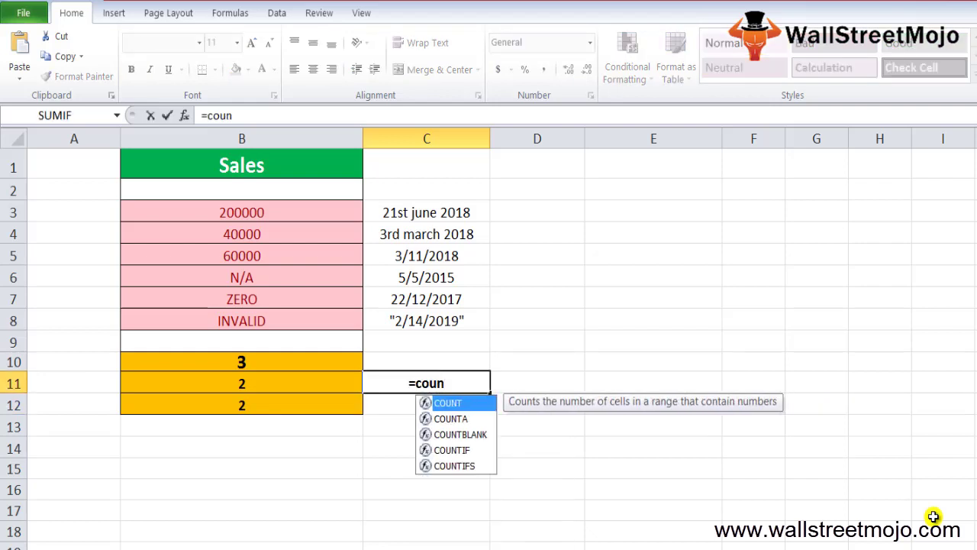
key(Tab)
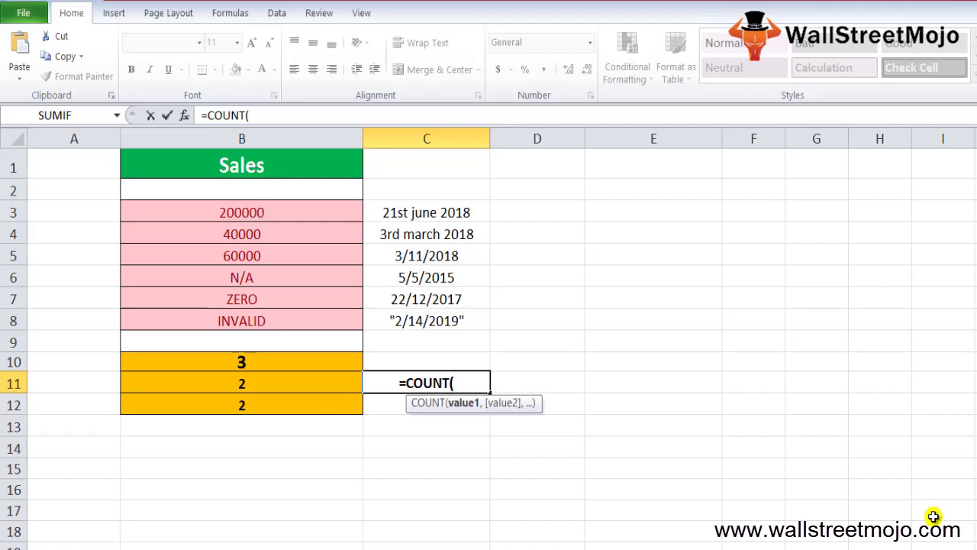
key(Up)
key(Up)
key(Up)
key(Up)
key(Up)
key(Up)
key(Up)
key(shift+Up)
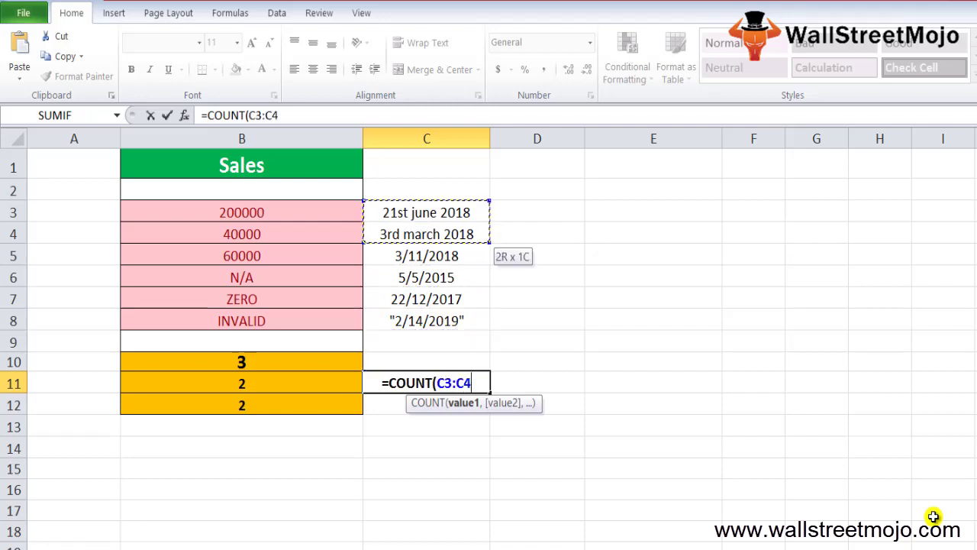
key(shift+Down)
key(shift+Down)
key(shift+Down)
key(shift+Down)
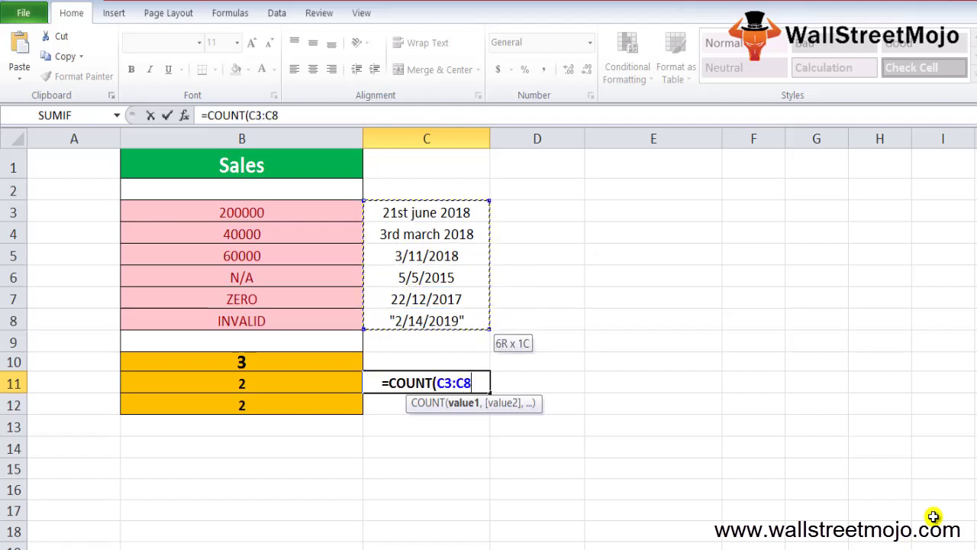
key(shift+Up)
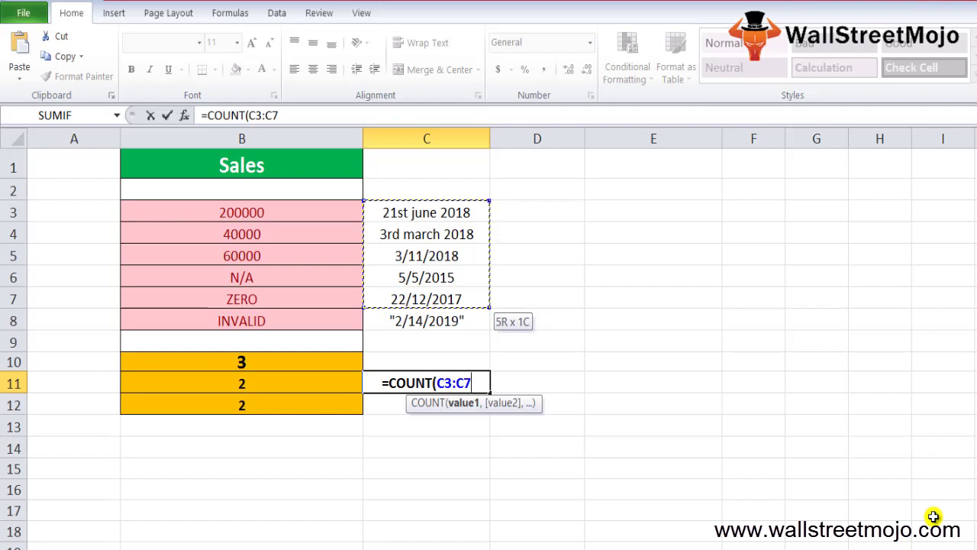
text(,5)
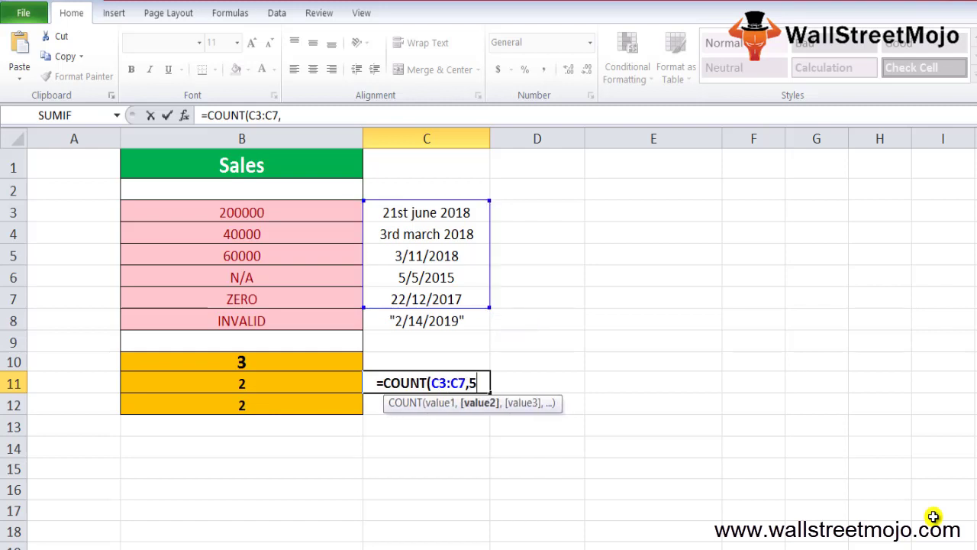
text())
key(ctrl+Return)
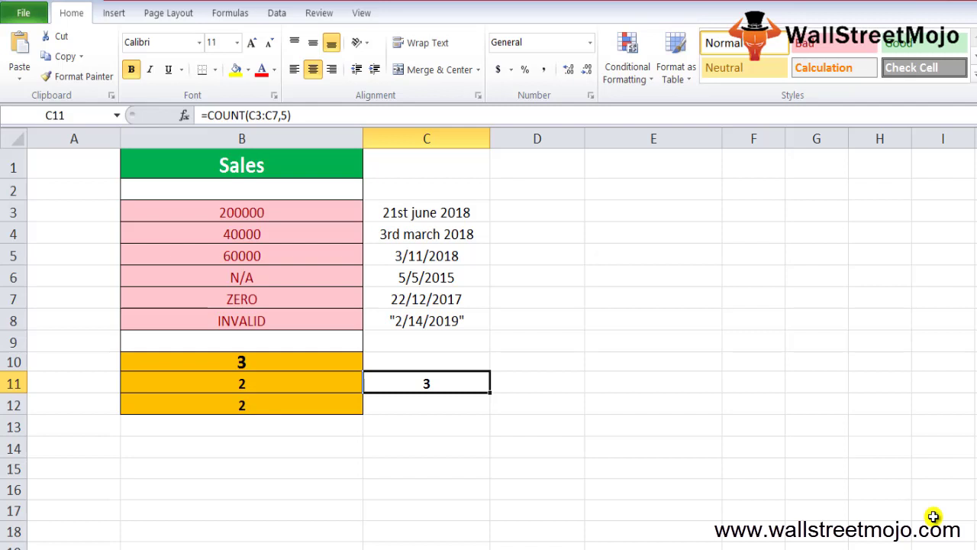
Change the formula in C11 to =COUNT(C3:C8,5) and check its highlighted range.
key(F2)
key(BackSpace)
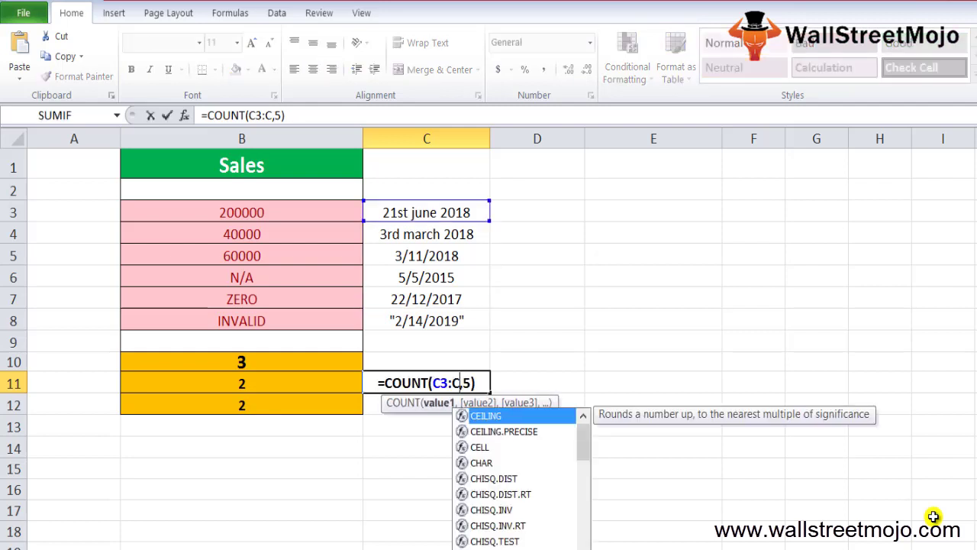
text(8)
key(Return)
key(Up)
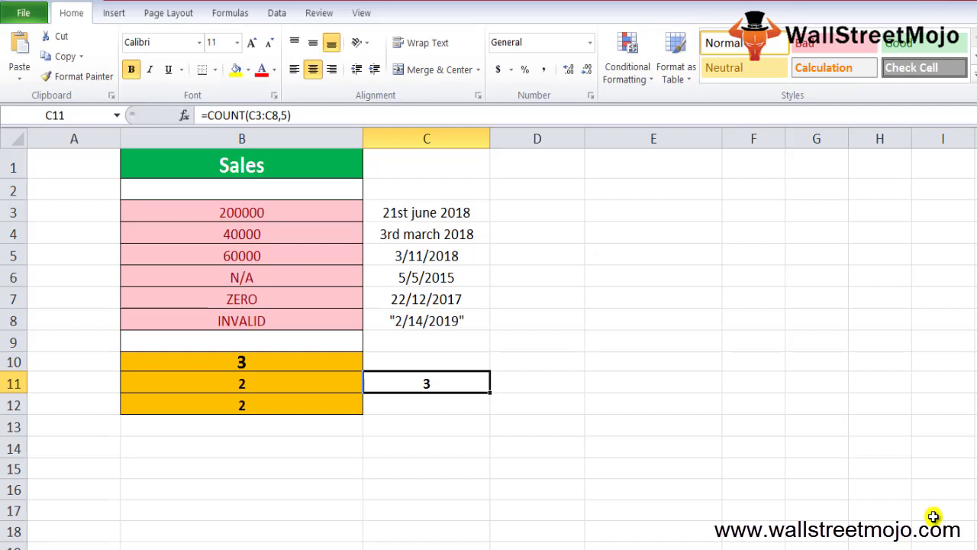
key(F2)
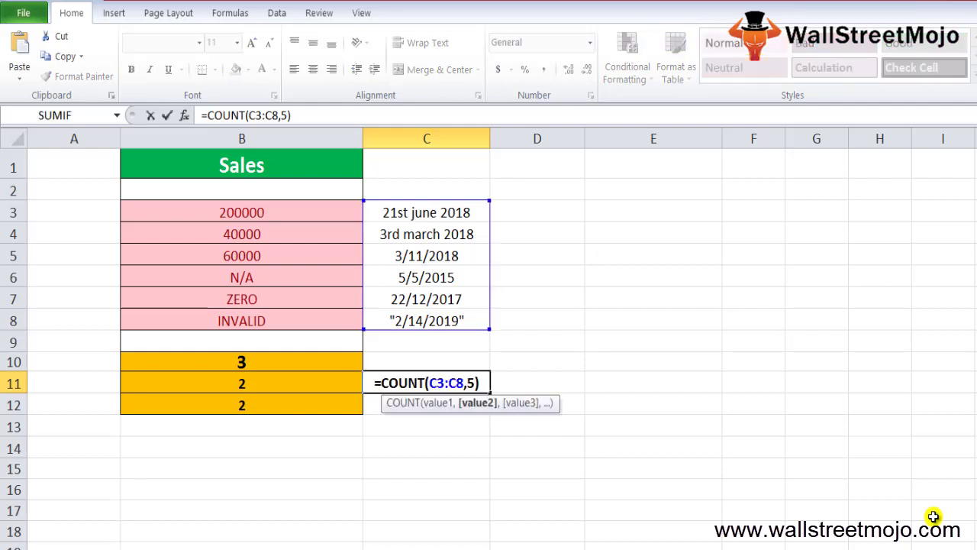
key(Escape)
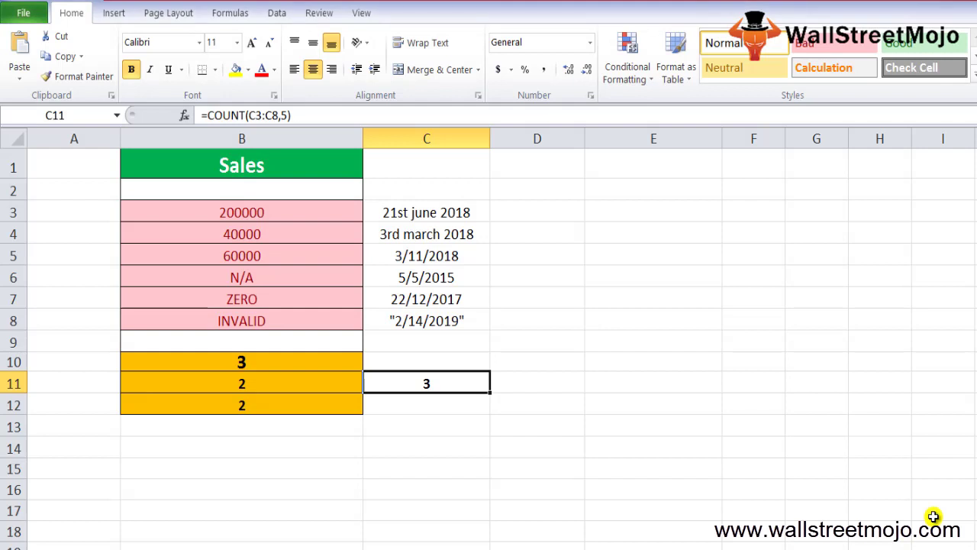
Enter the formula =COUNT(B6:B8) in cell B13 to test counting the text entries N/A, ZERO and INVALID.
key(Down)
key(Down)
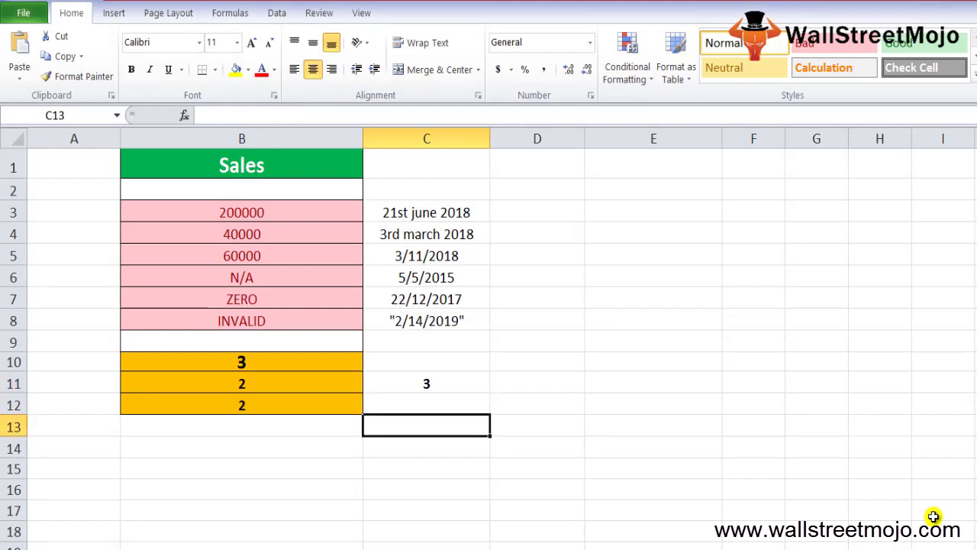
key(Left)
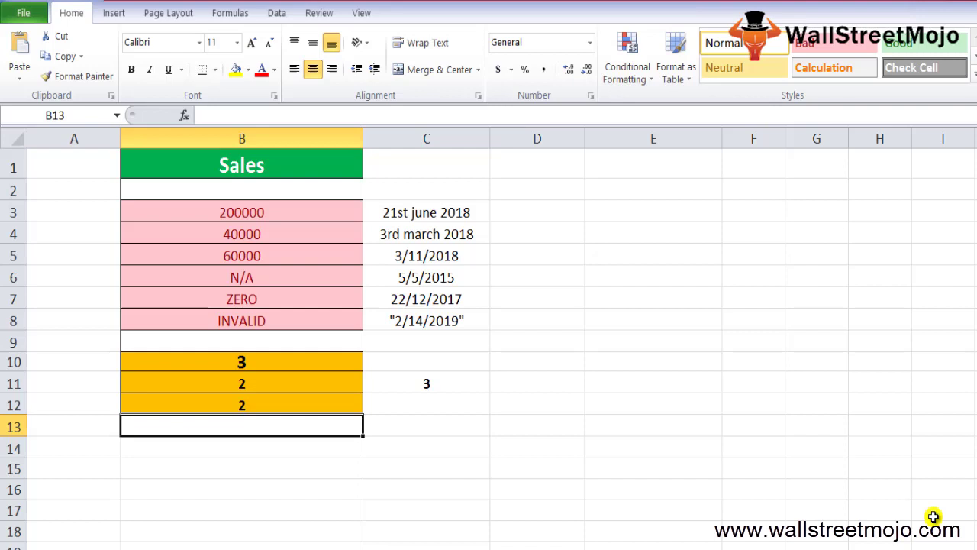
text(=)
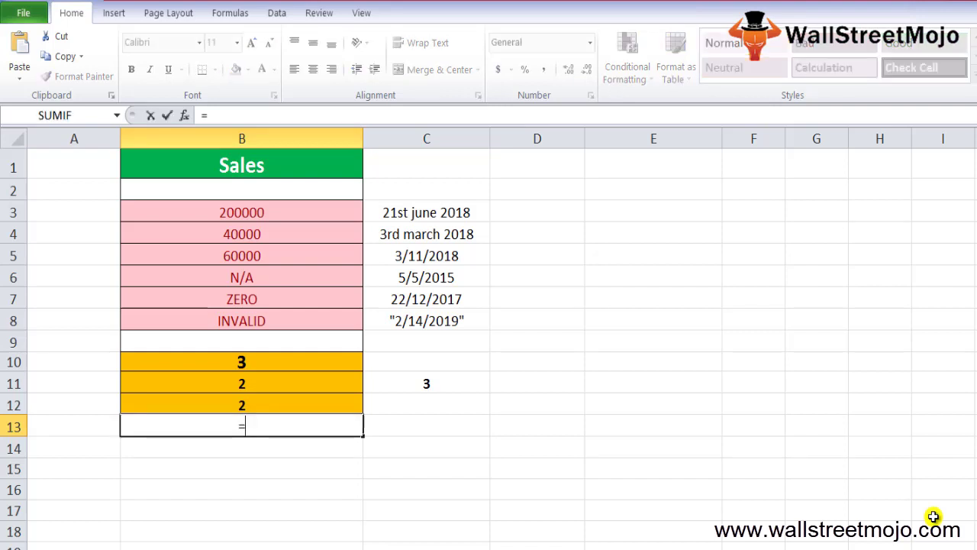
text(count()
click(241, 190)
click(241, 213)
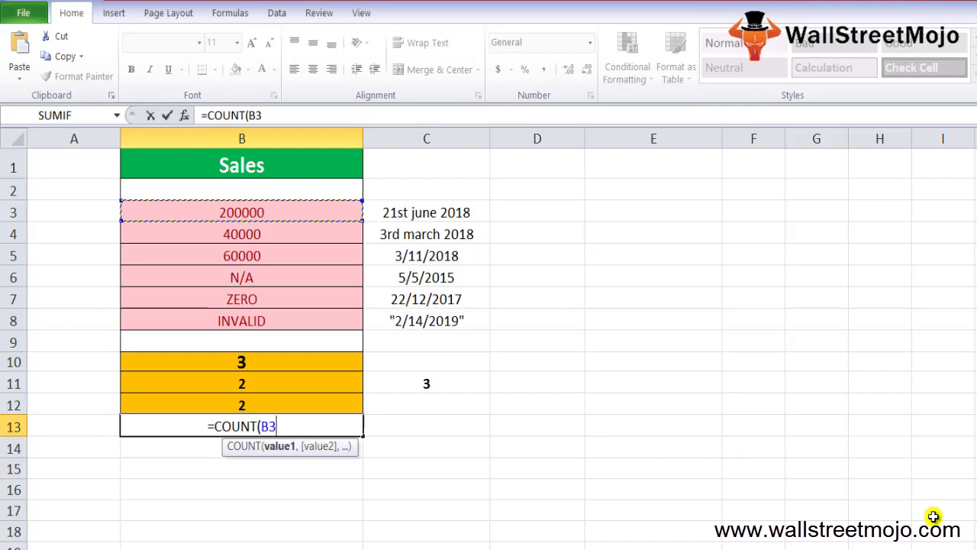
key(Left)
key(Down)
key(Down)
key(Down)
key(Right)
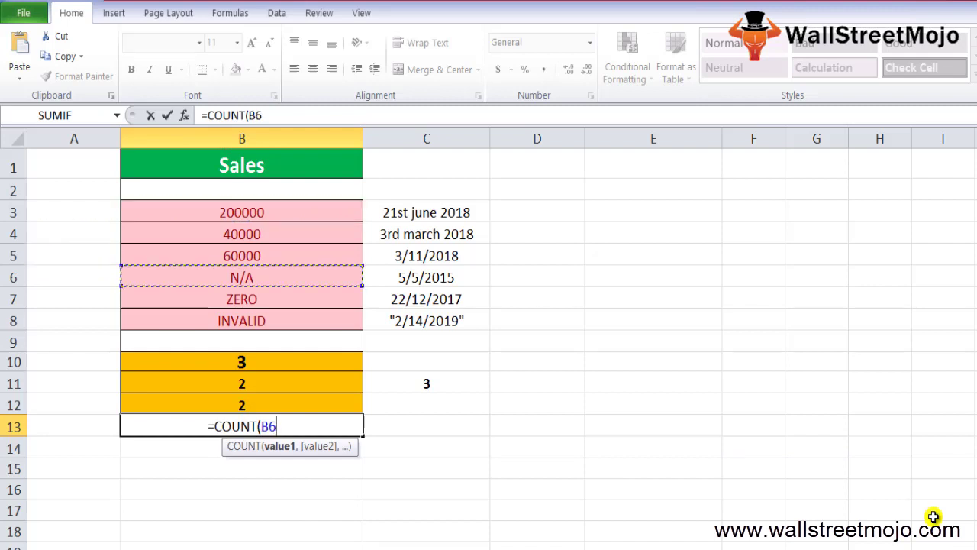
key(shift+Down)
key(shift+Down)
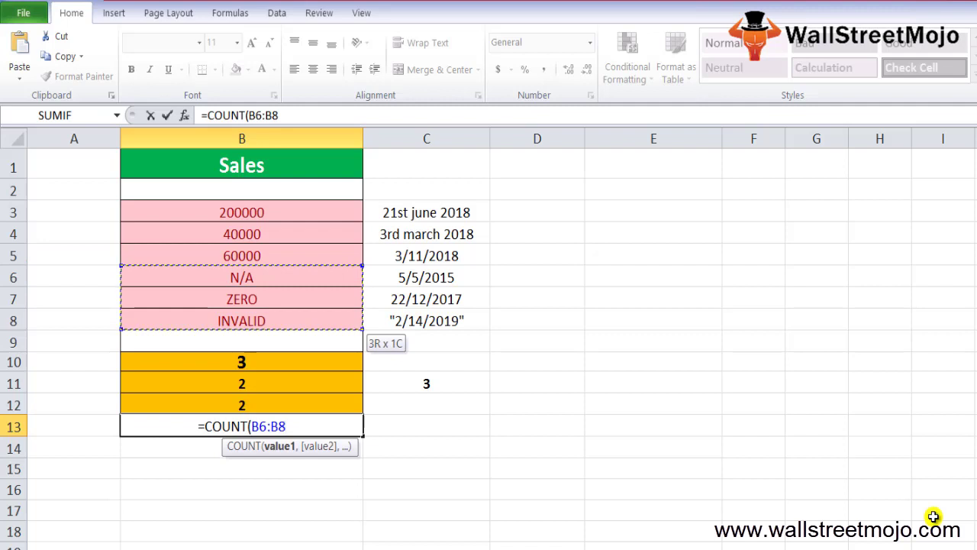
text())
key(Return)
key(Up)
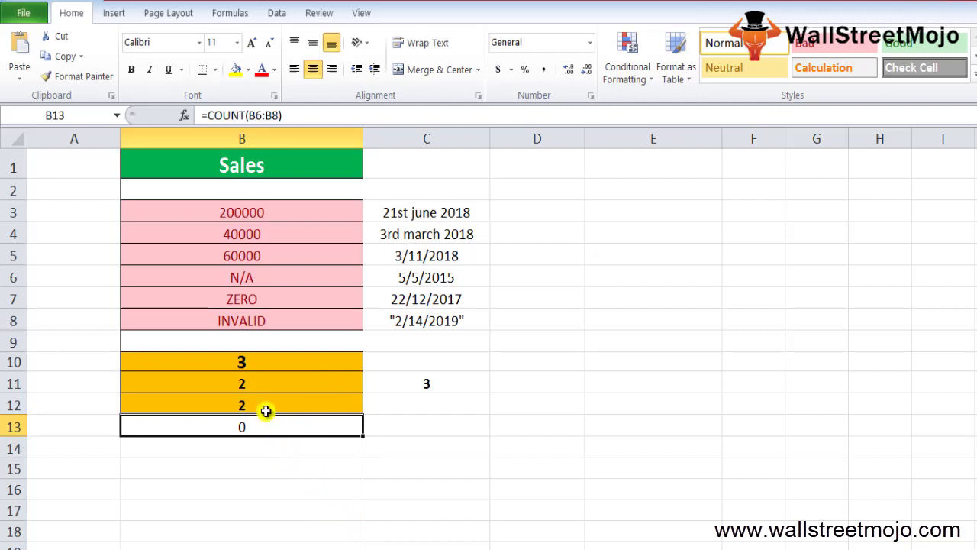
Enter the formula =COUNT(D3:D5) in cell B14 to test counting empty cells.
key(Tab)
key(Return)
text(=)
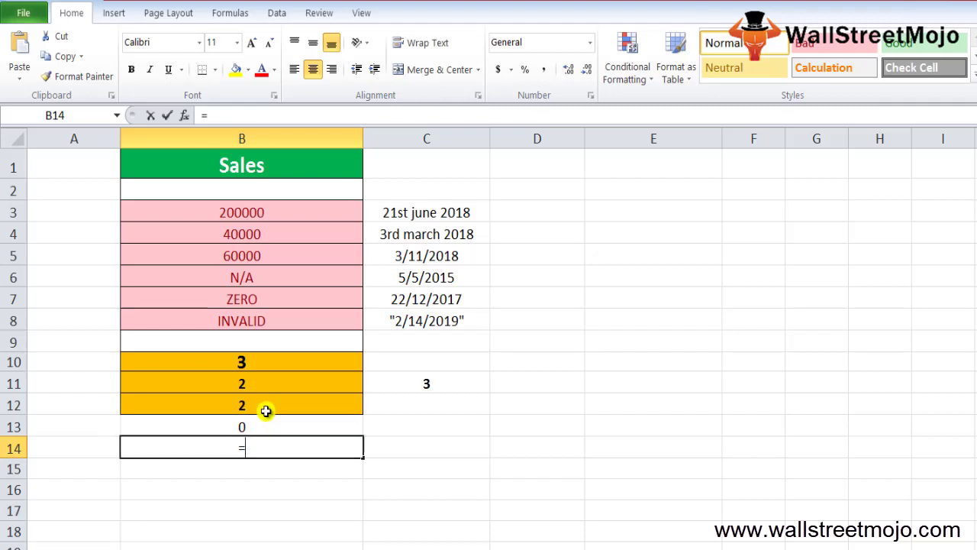
text(count()
key(Up)
key(Up)
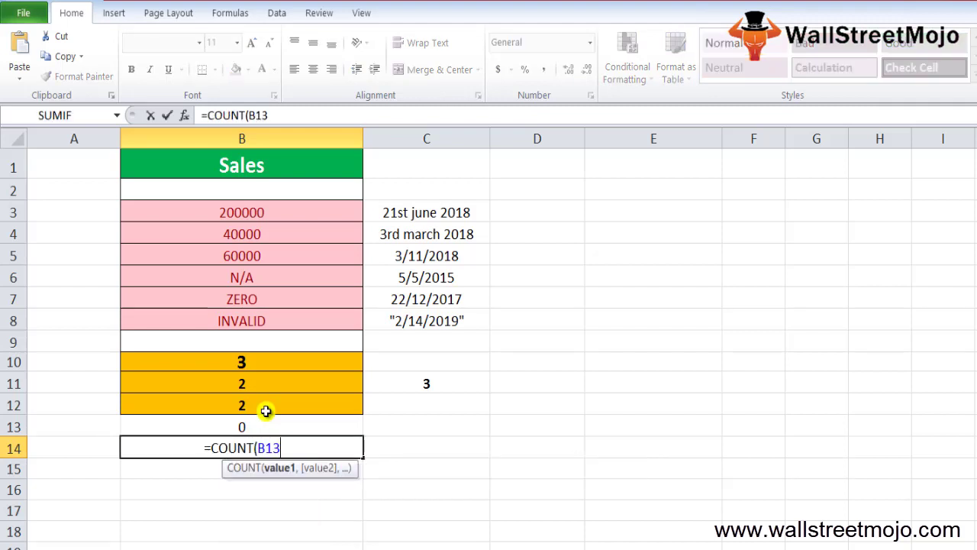
key(Up)
key(Up)
key(Up)
key(Up)
key(Up)
key(Up)
key(Up)
key(Up)
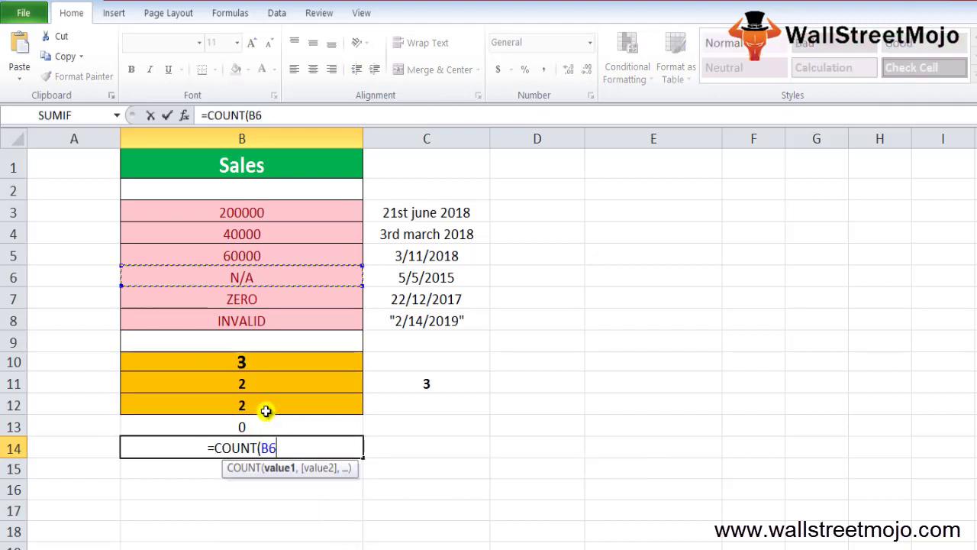
key(Right)
key(Right)
key(Up)
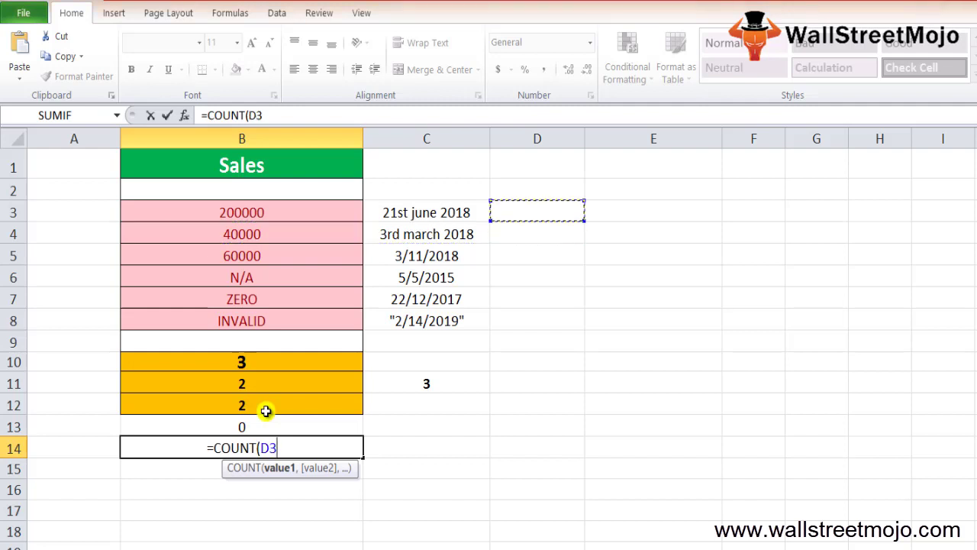
key(shift+Down)
key(shift+Down)
key(shift+Down)
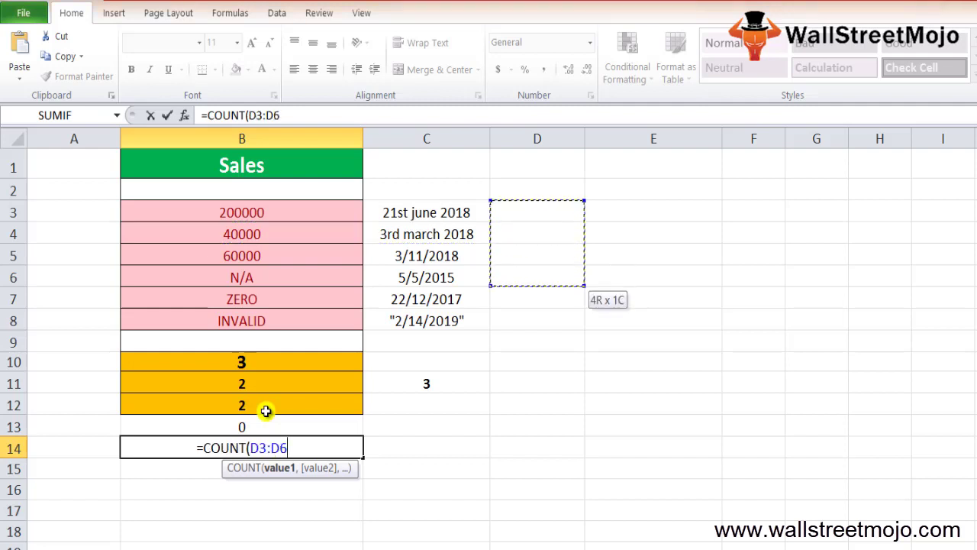
key(shift+Up)
text())
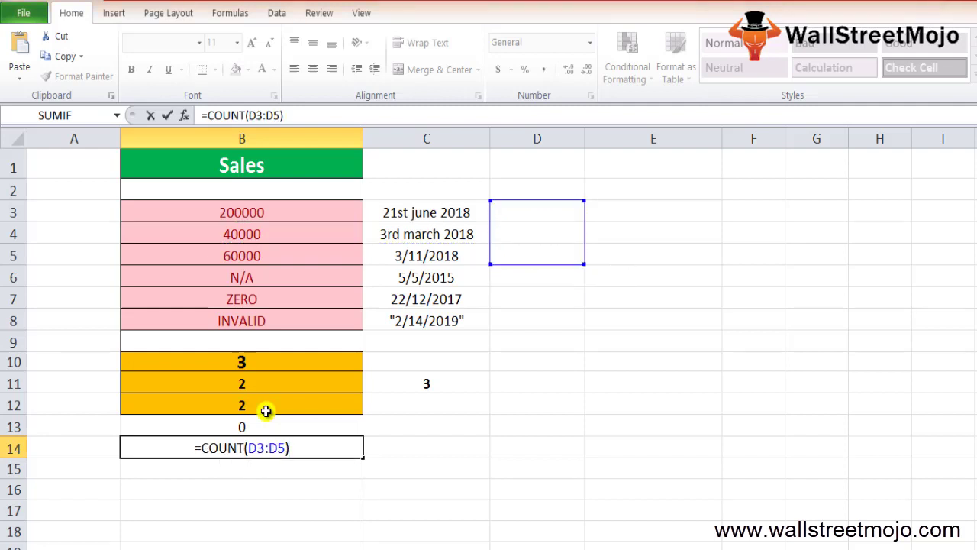
key(ctrl+Return)
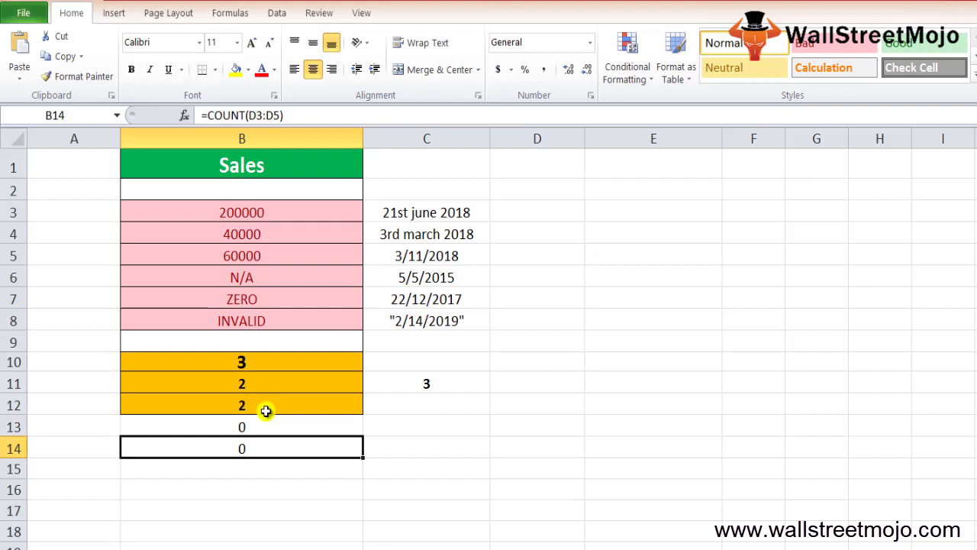
Enter the notes heading "Things count function in excel" in cell B64, well below the sales data.
key(Right)
key(Right)
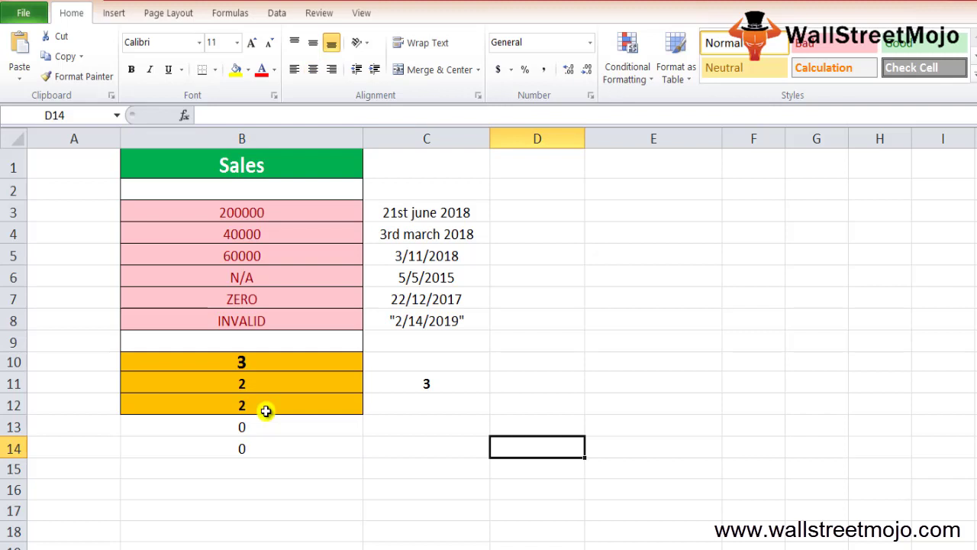
key(Left)
key(Page_Down)
click(239, 361)
key(Page_Down)
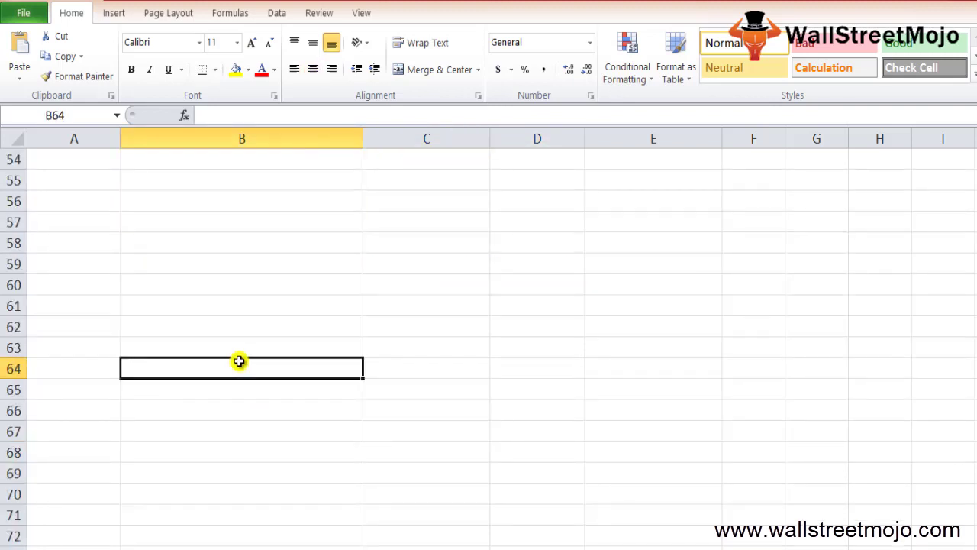
text(Things )
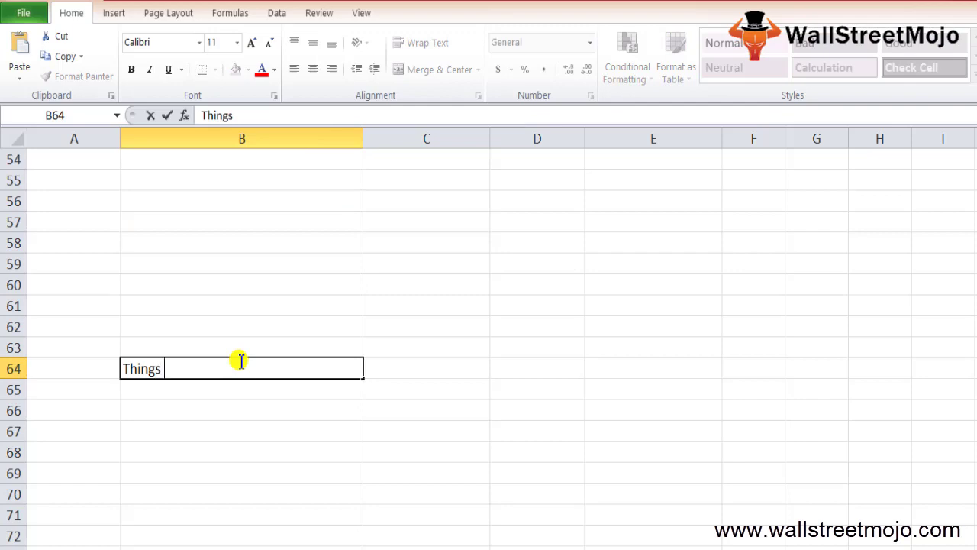
text(count function in )
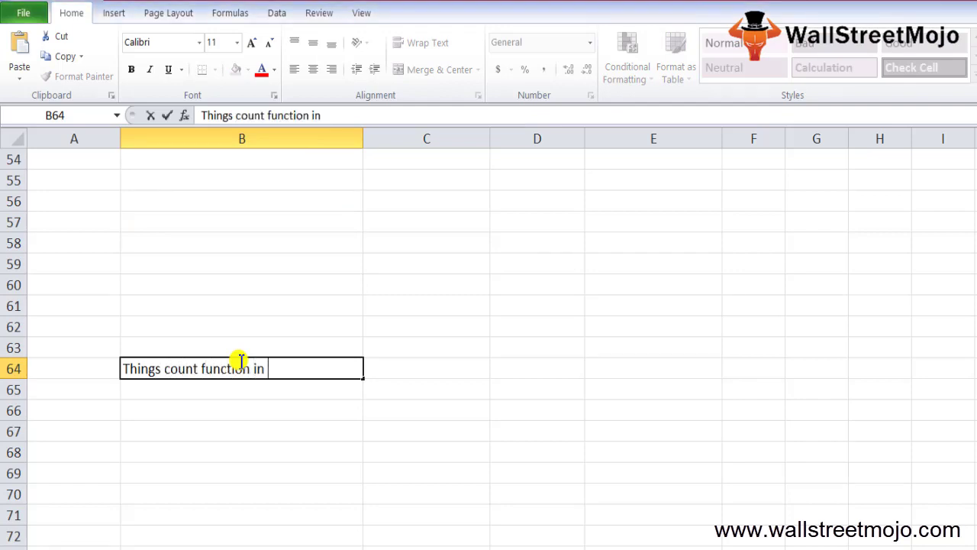
text(excel)
key(Return)
key(Return)
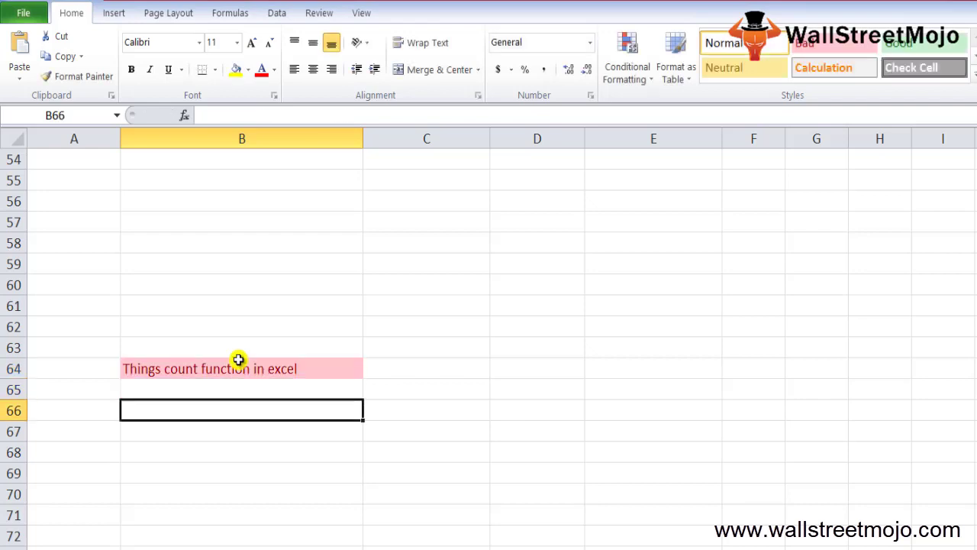
Add the first note, 1. "1", in cell B66, keeping the inner quotation marks.
text(1.)
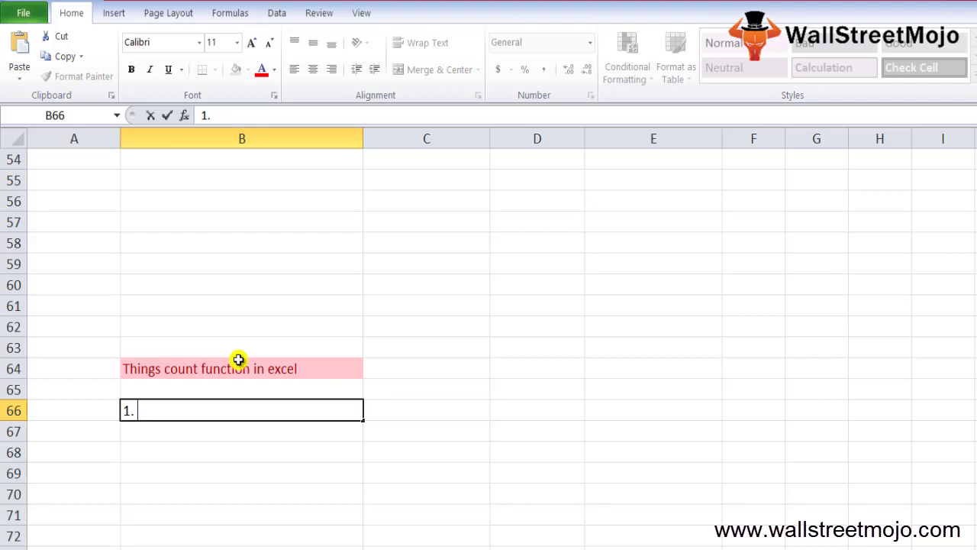
text("1")
key(Return)
key(Return)
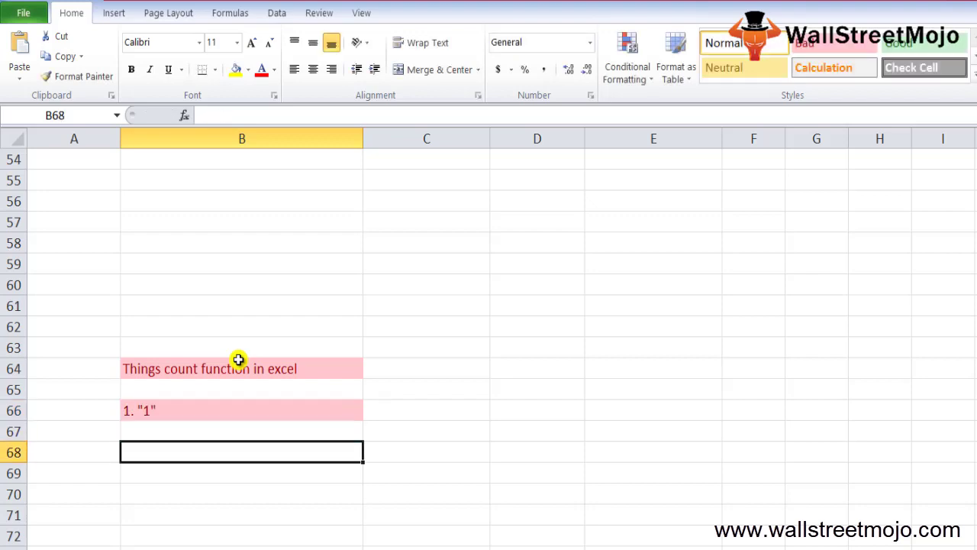
Add the second note, "2. Logical values and text res", in cell B68.
text(2.)
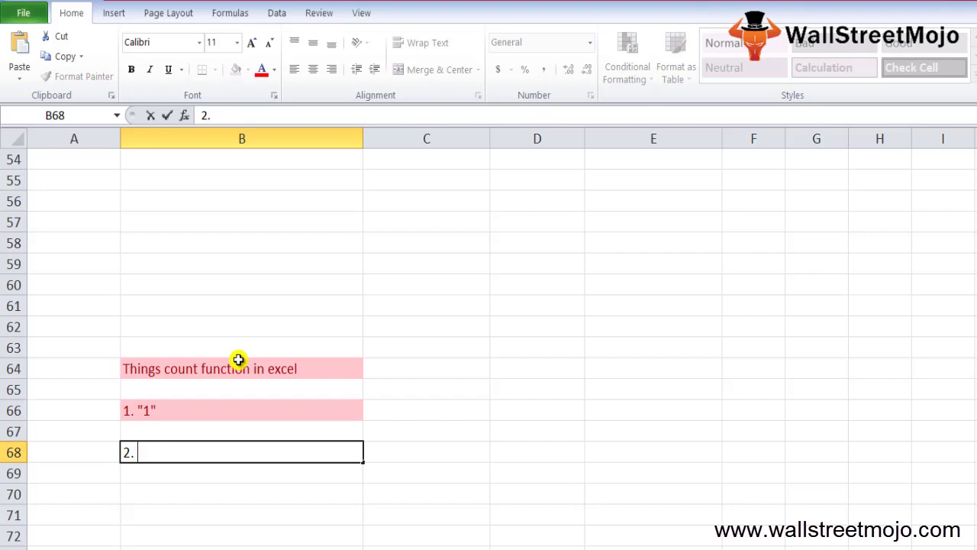
text( Logi)
key(BackSpace)
text(gical values)
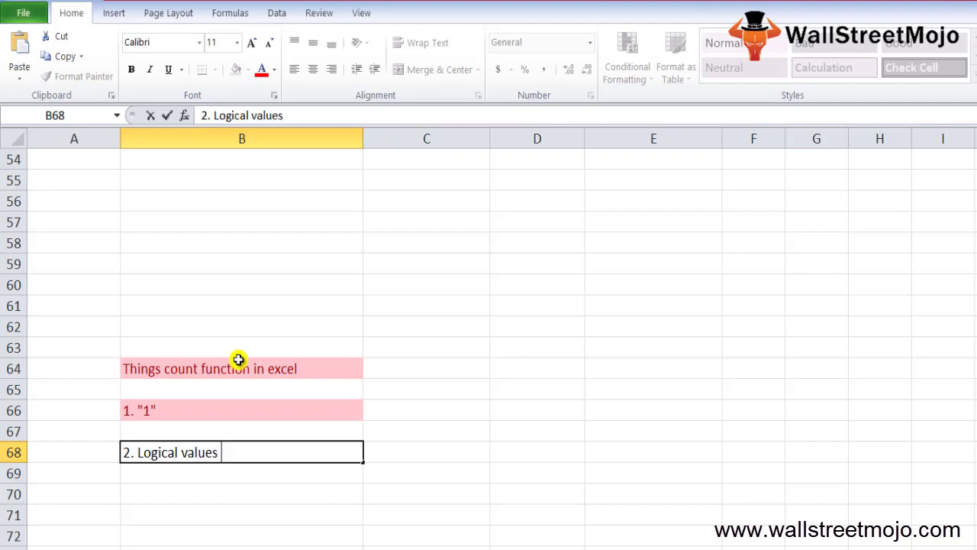
text( and text res)
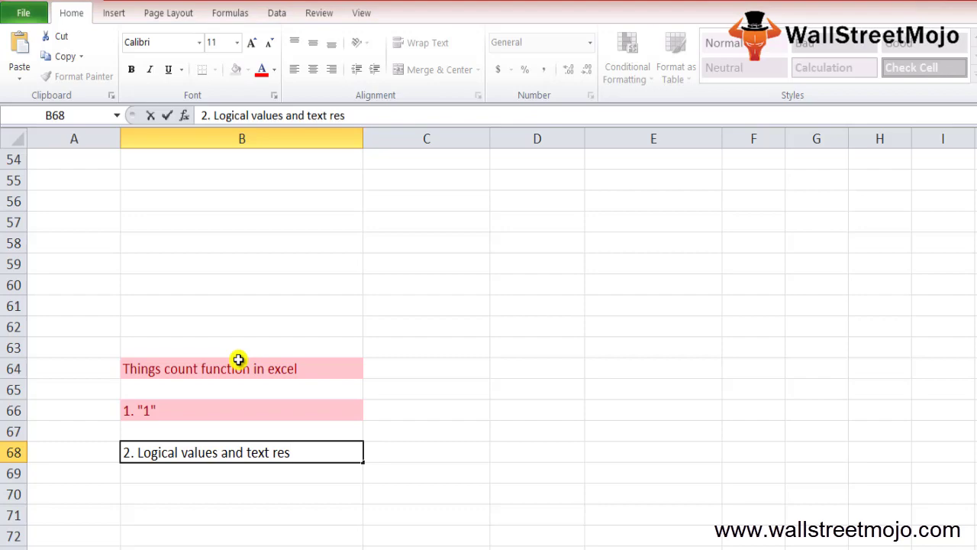
key(Return)
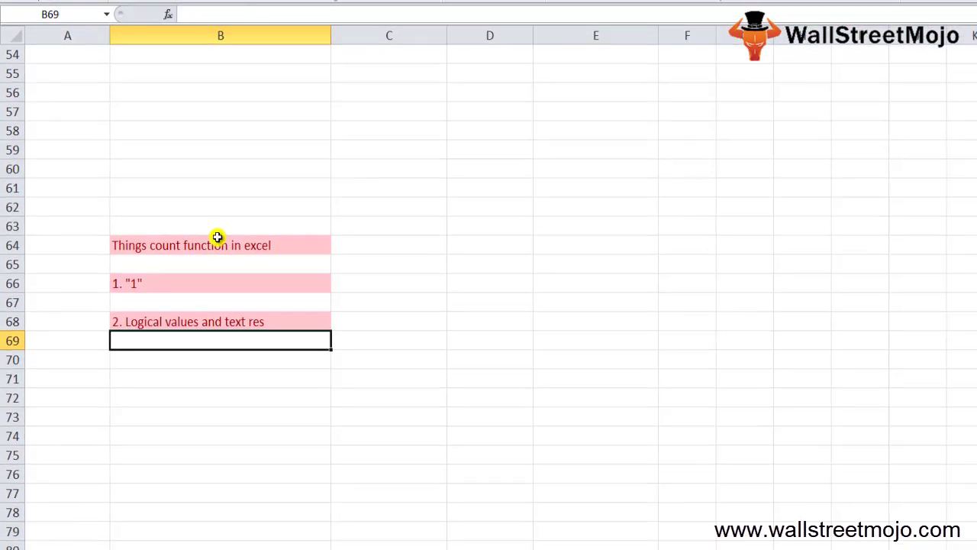
Add the third note, "3. Error values", in cell B70.
key(Return)
text(3. Eo)
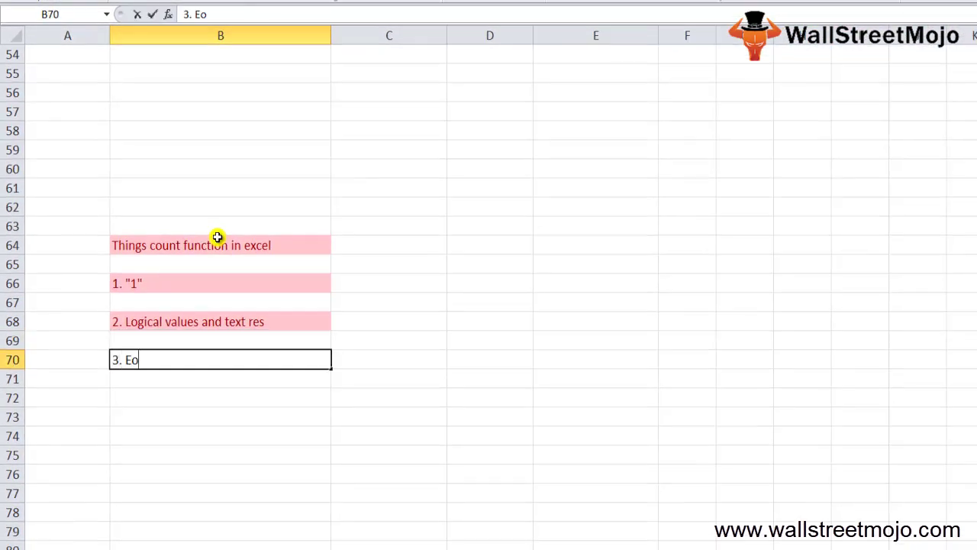
text(rr)
key(BackSpace)
key(BackSpace)
key(BackSpace)
text(rror values)
key(Return)
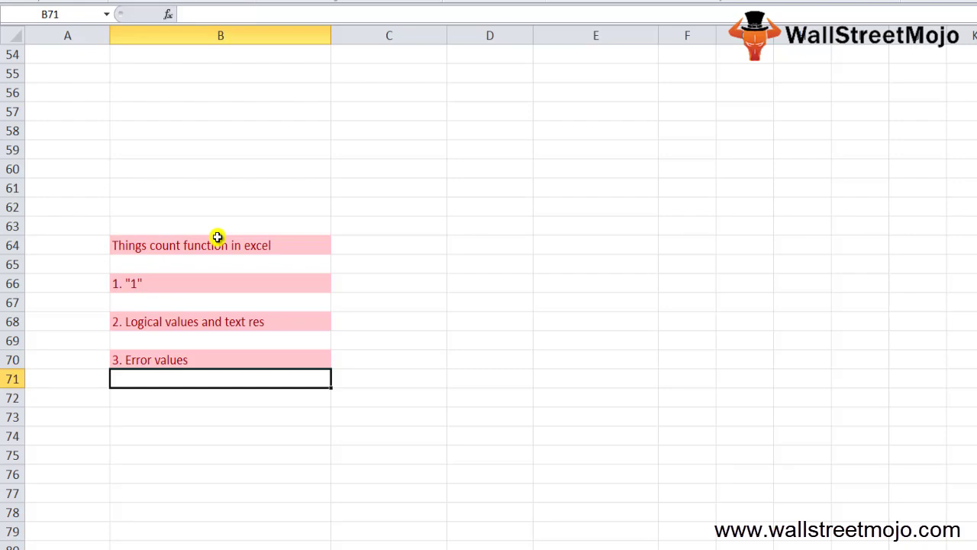
Enter "4." in cell B72 and the note "5. COUNT A" in cell B73.
key(Return)
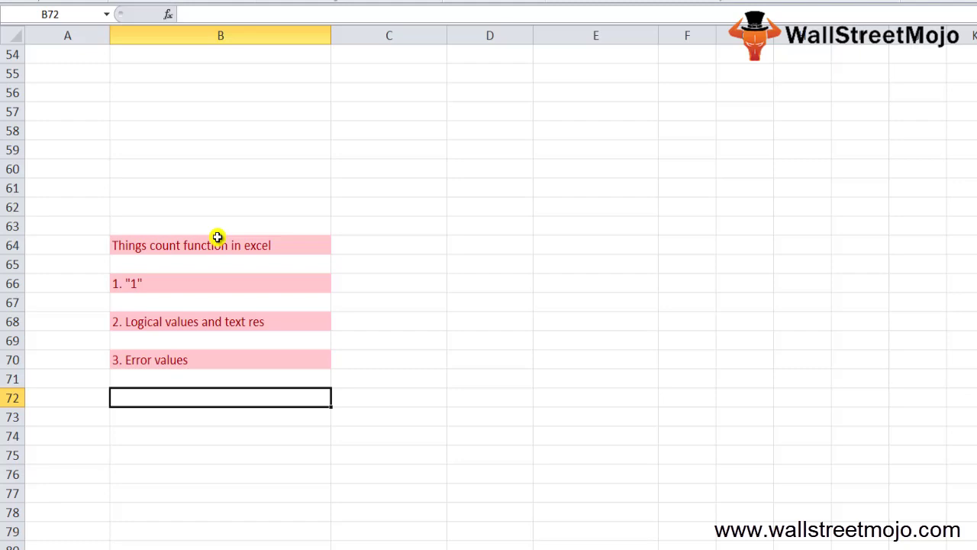
text(4.)
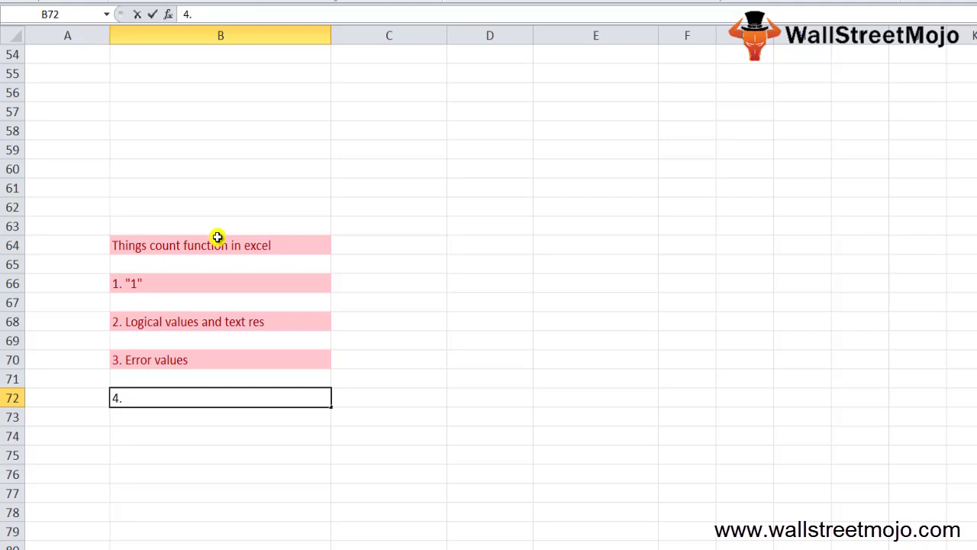
key(Return)
text(5.)
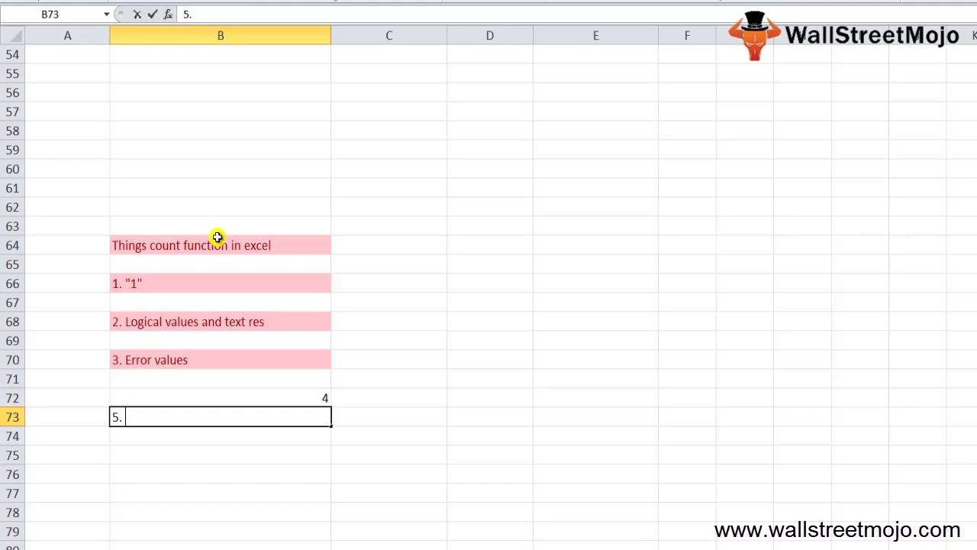
text( COUNT A)
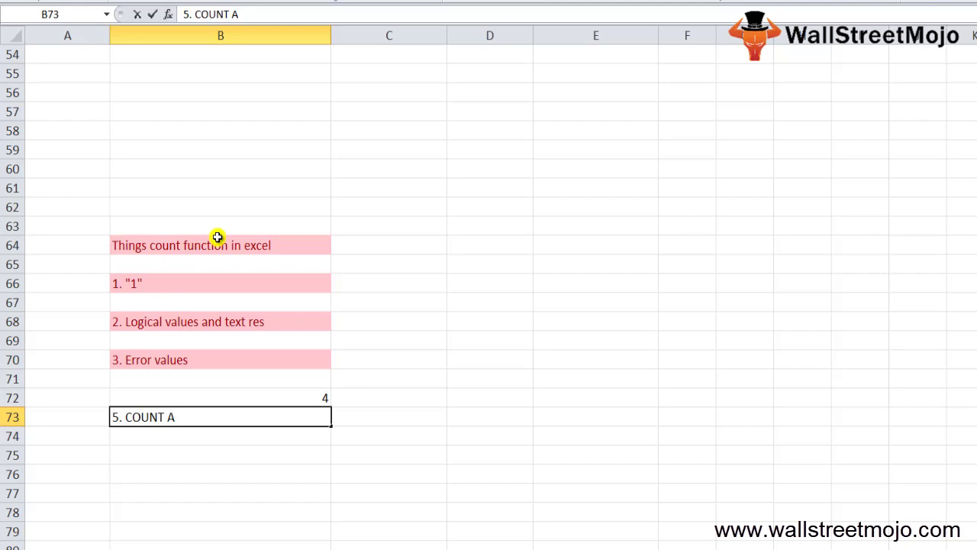
key(Return)
Add the note "6. Countif function" in cell B75 and reselect that cell.
key(Down)
key(Down)
key(Up)
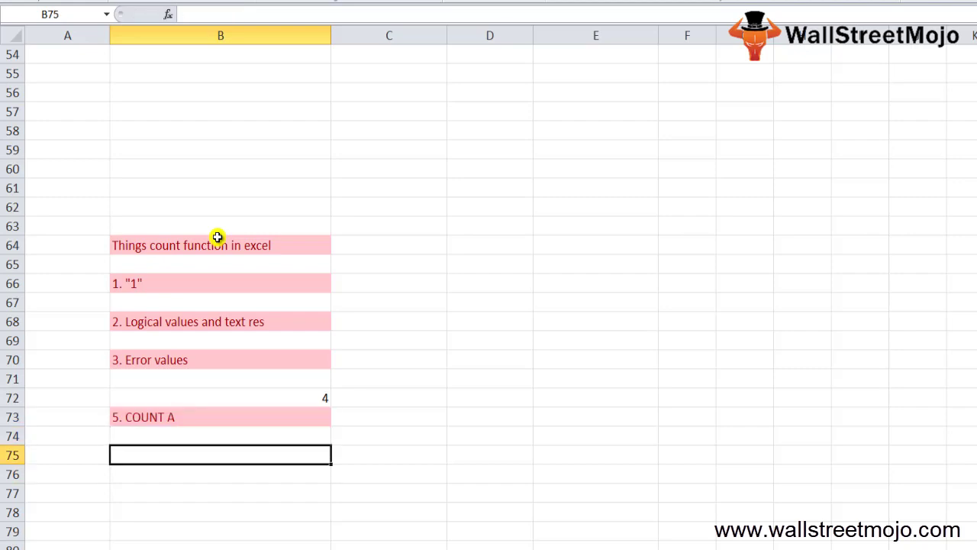
text(6.)
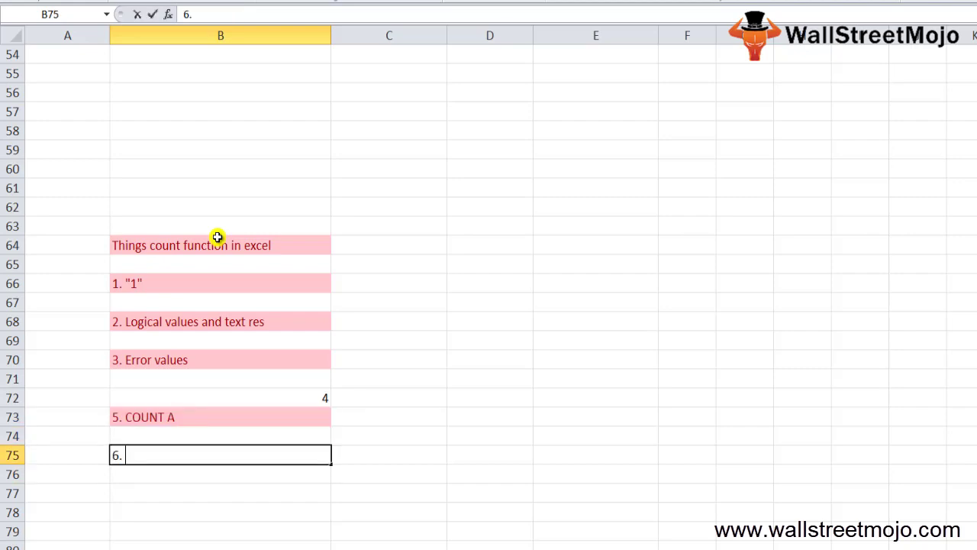
text( Countif fun)
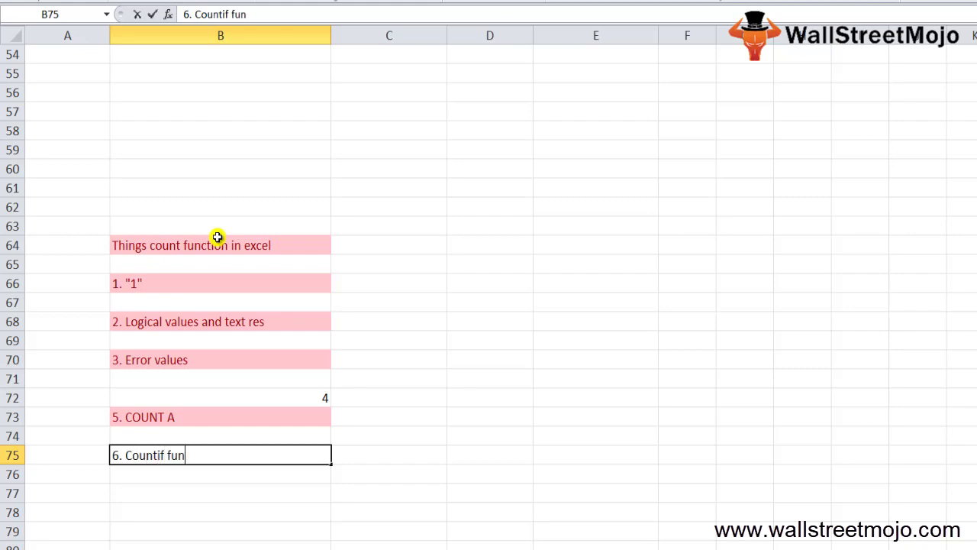
text(ction)
key(Return)
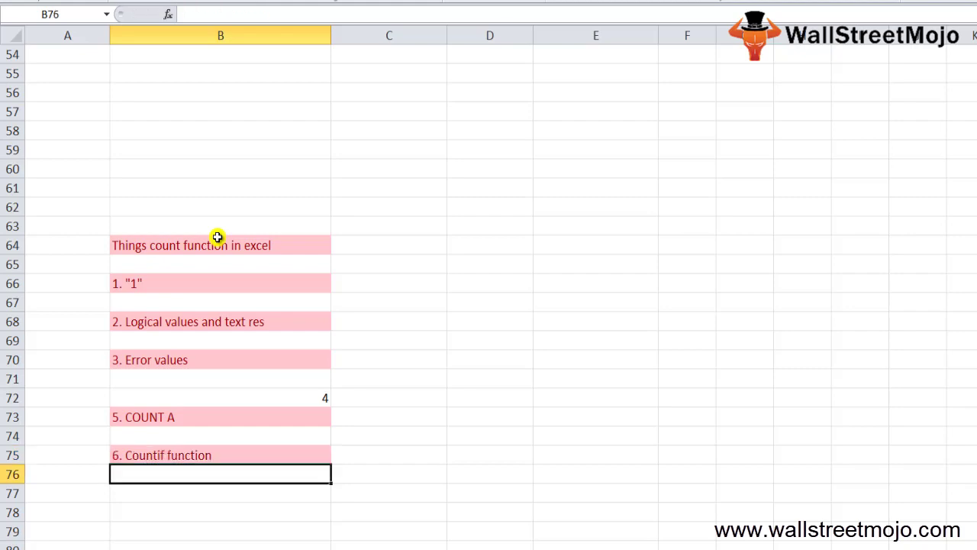
key(Up)
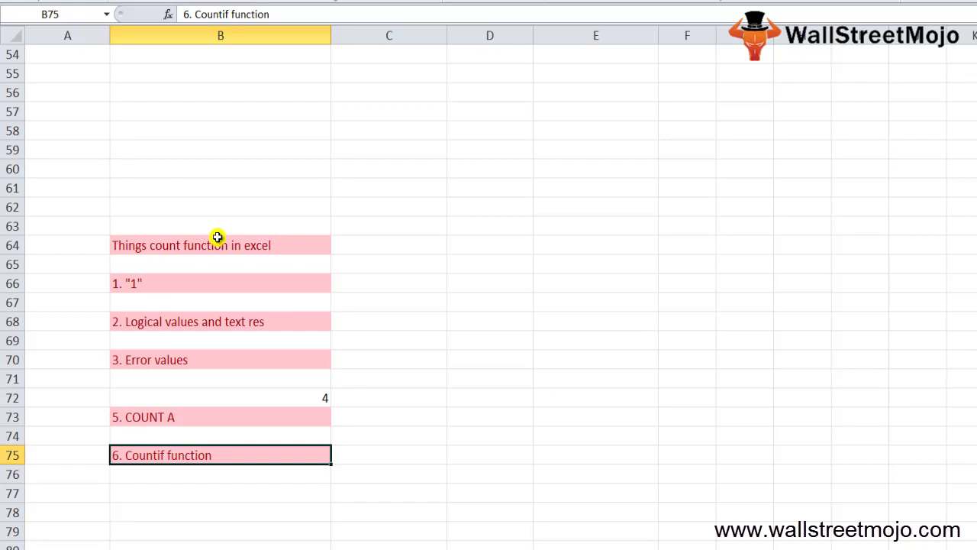